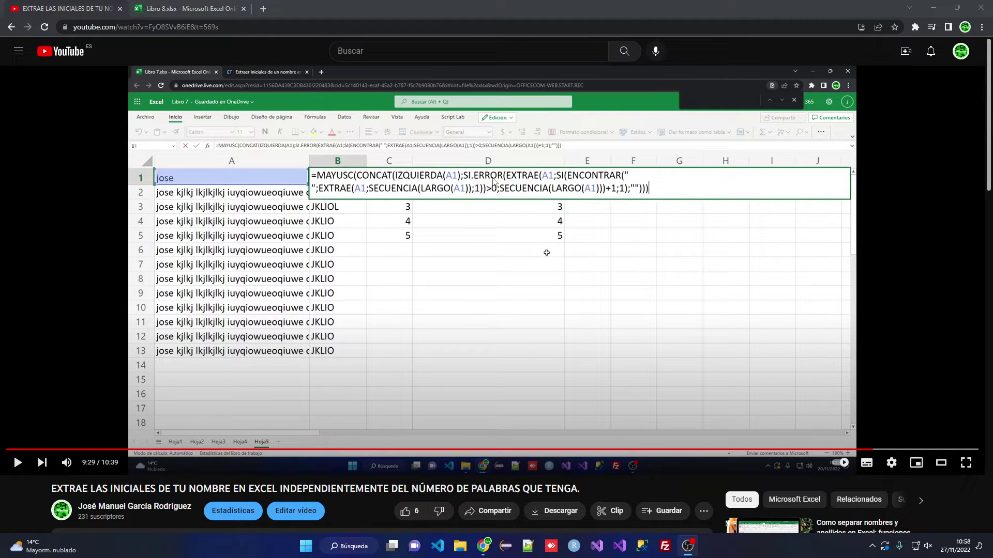
Examine the YouTube video's title and its viewer comments, highlighting the remark about the "conceptualización de las soluciones ideales".
{"action": "left_click_drag", "start_coordinate": [51, 489], "coordinate": [600, 486]}
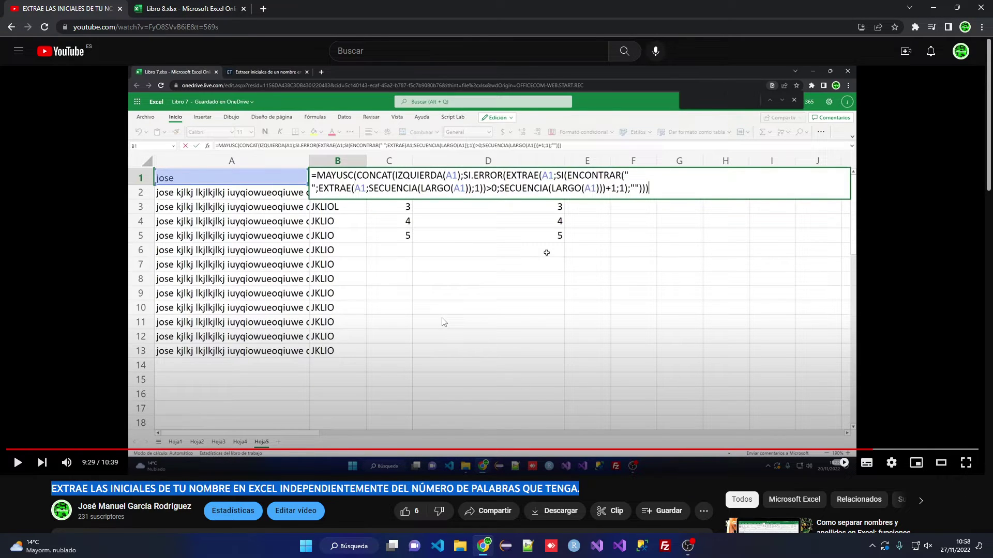
{"action": "scroll", "coordinate": [441, 318], "scroll_direction": "down", "scroll_amount": 10}
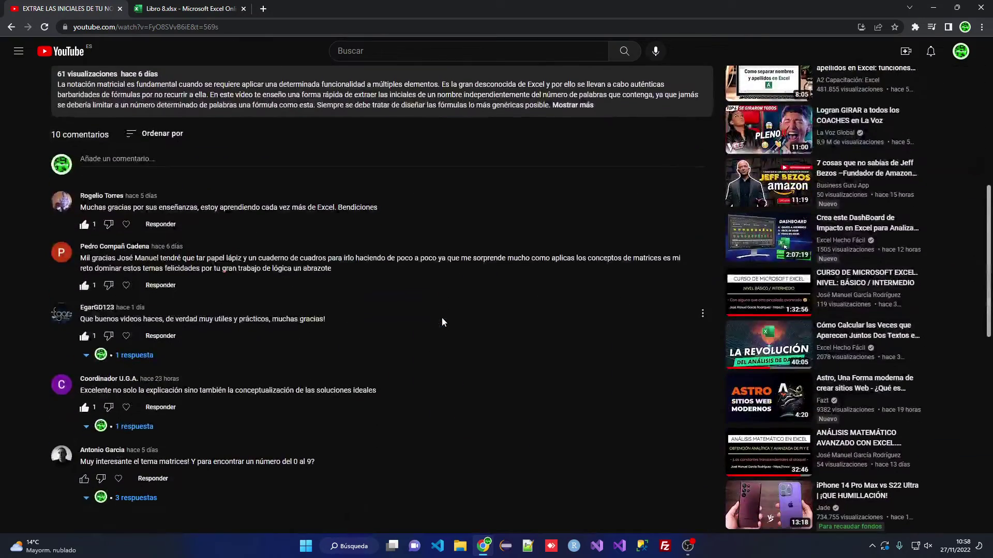
{"action": "scroll", "coordinate": [441, 322], "scroll_direction": "down", "scroll_amount": 1}
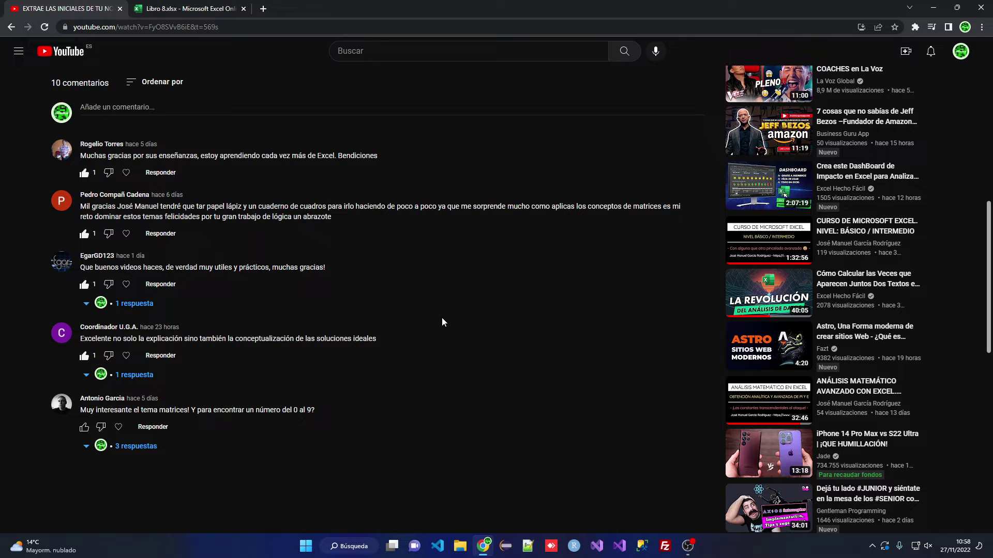
{"action": "scroll", "coordinate": [442, 317], "scroll_direction": "up", "scroll_amount": 1}
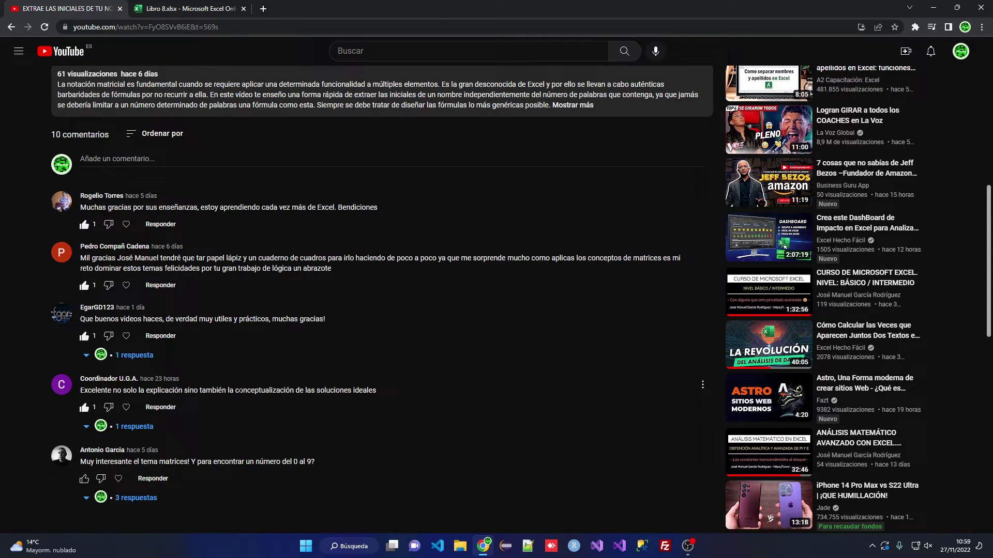
{"action": "left_click_drag", "start_coordinate": [242, 391], "coordinate": [381, 394]}
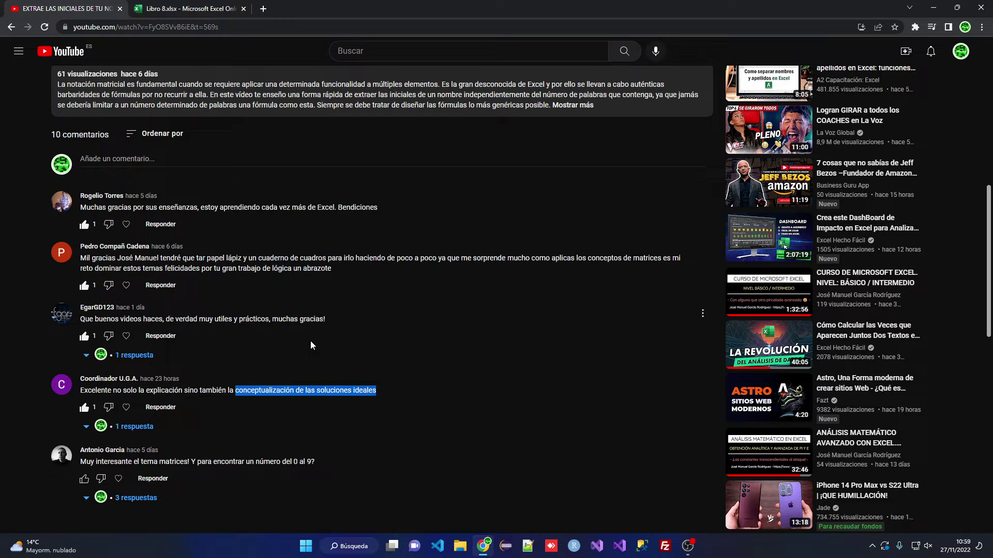
{"action": "scroll", "coordinate": [310, 344], "scroll_direction": "up", "scroll_amount": 10}
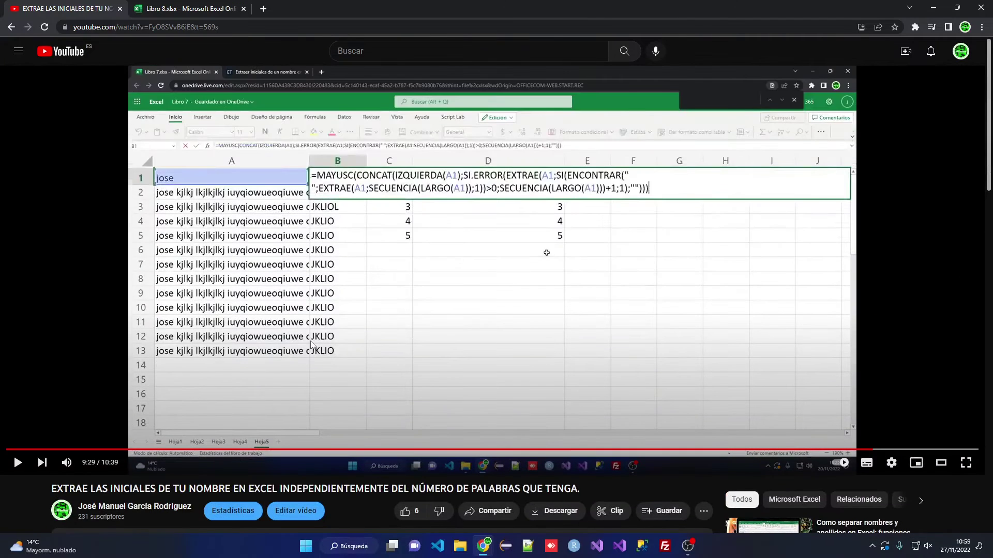
Switch to the Libro 8 workbook in Excel and narrow column A on Hoja2.
{"action": "left_click", "coordinate": [179, 11]}
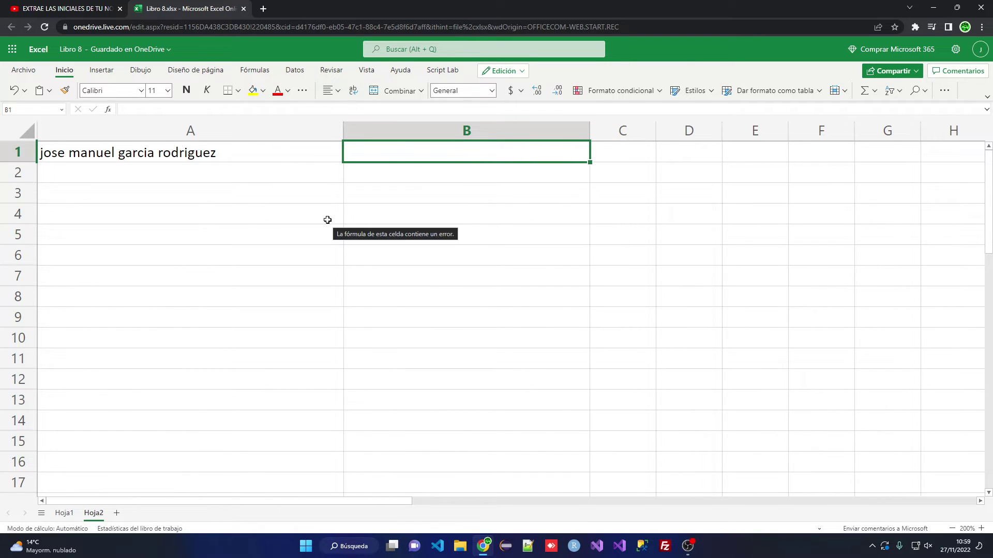
{"action": "left_click_drag", "start_coordinate": [344, 126], "coordinate": [300, 122]}
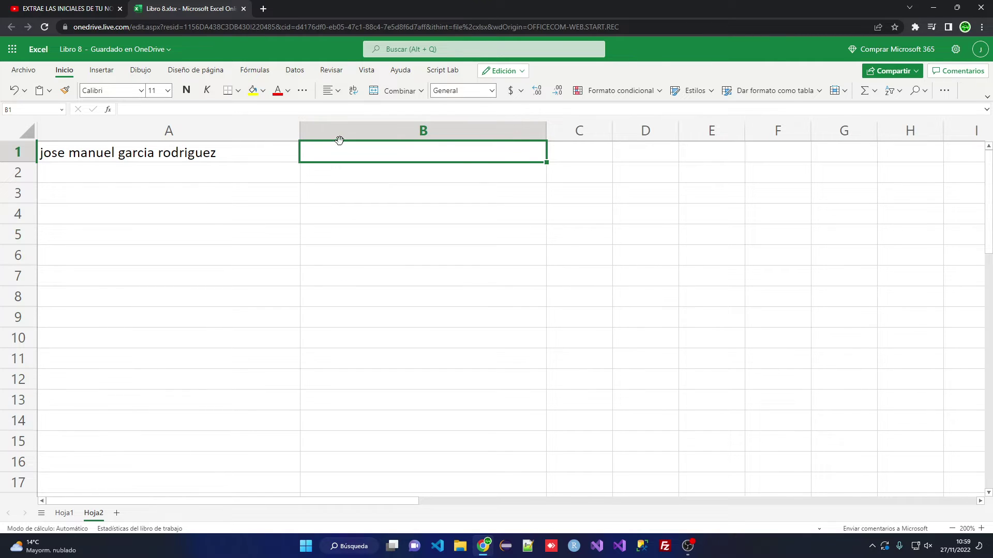
Begin an EXTRAE formula in cell B1 with A1 as its text argument.
{"action": "double_click", "coordinate": [362, 155]}
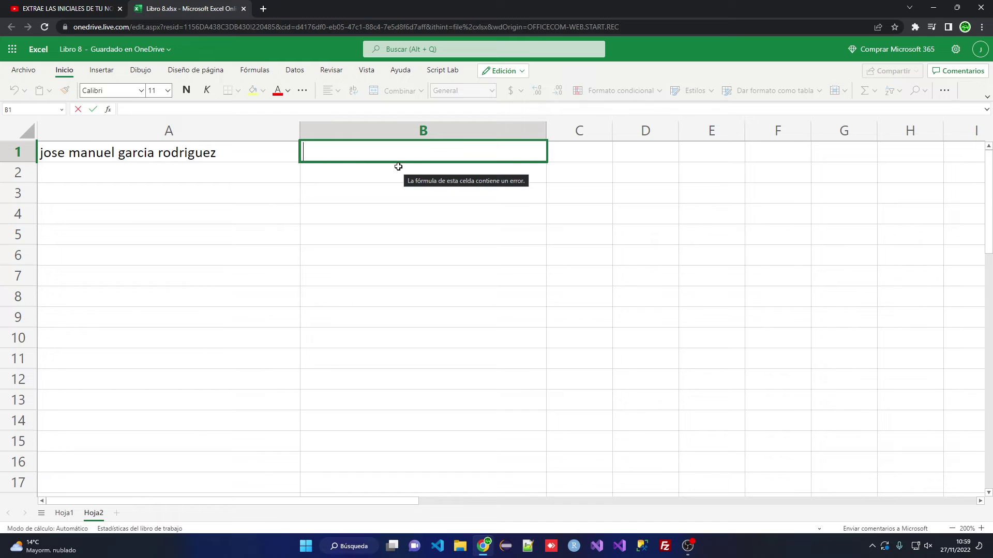
{"action": "type", "text": "=extr"}
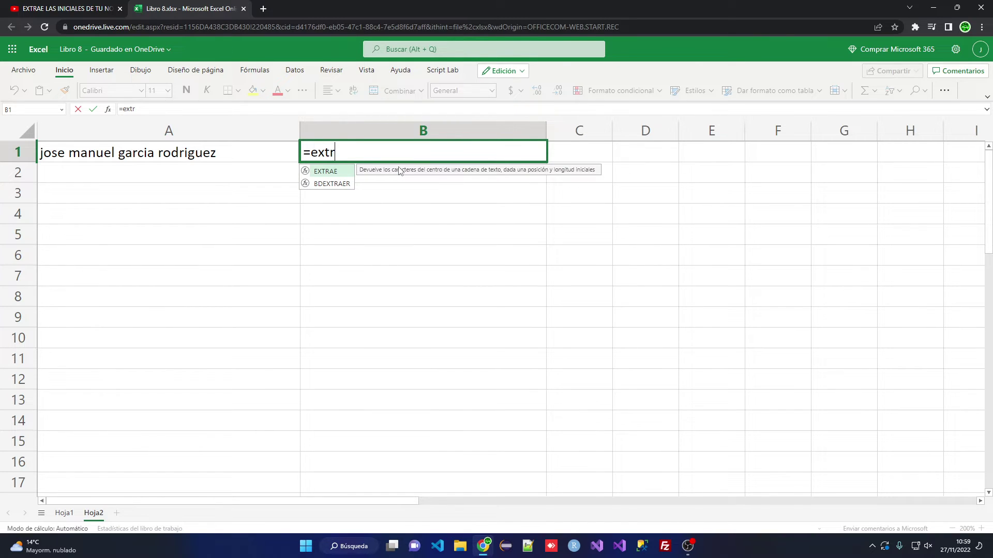
{"action": "type", "text": "ae("}
{"action": "left_click", "coordinate": [181, 157]}
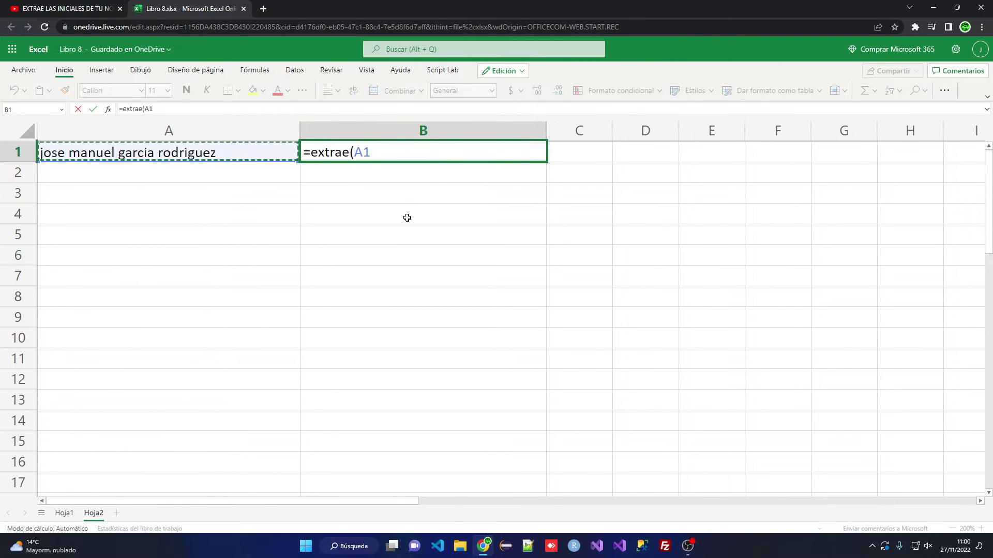
{"action": "type", "text": ";"}
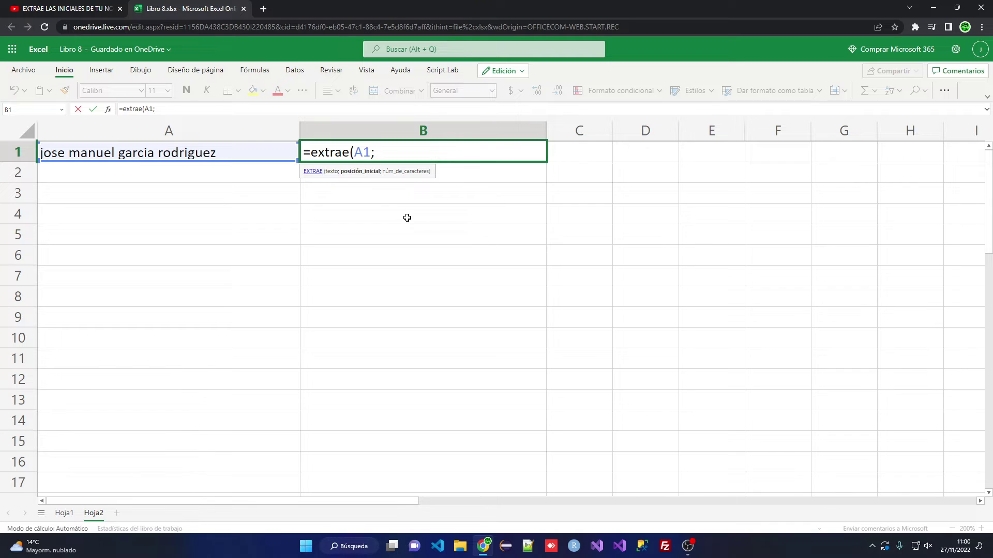
Complete B1's formula with FILA(INDIRECTO("1:"&LARGO(A1))) as the start position and 1 as the number of characters, and enter it.
{"action": "type", "text": "fila("}
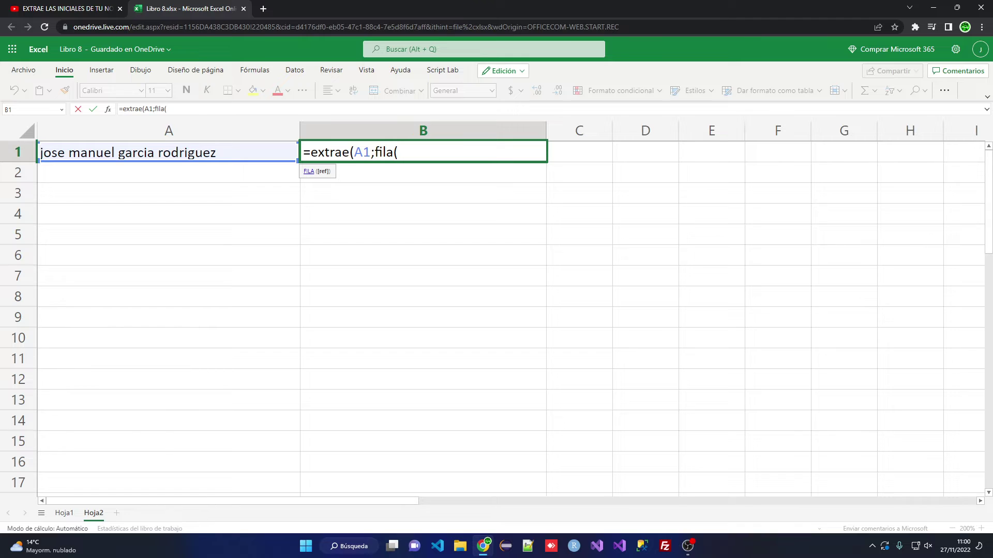
{"action": "type", "text": "in"}
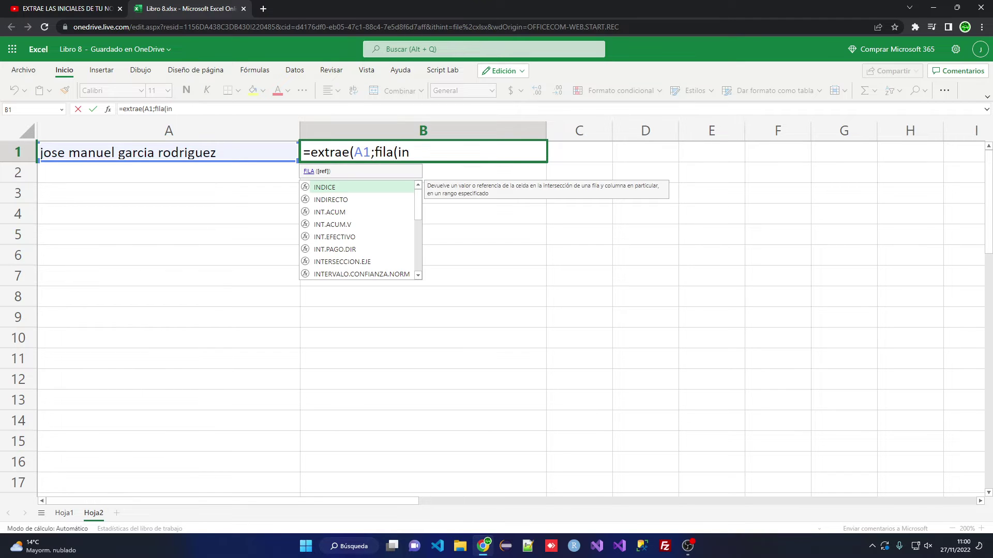
{"action": "type", "text": "directo(\"1:"}
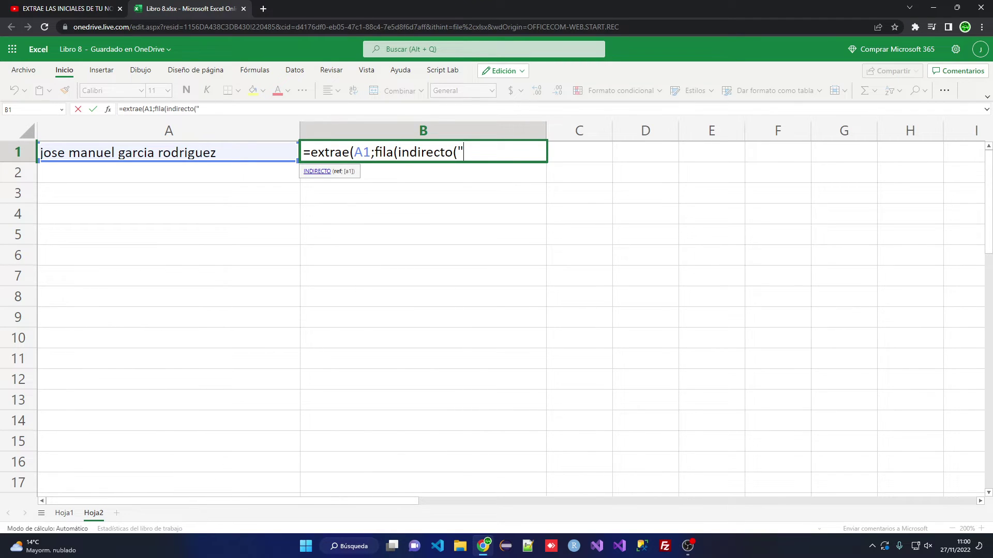
{"action": "type", "text": "\""}
{"action": "type", "text": "&largo("}
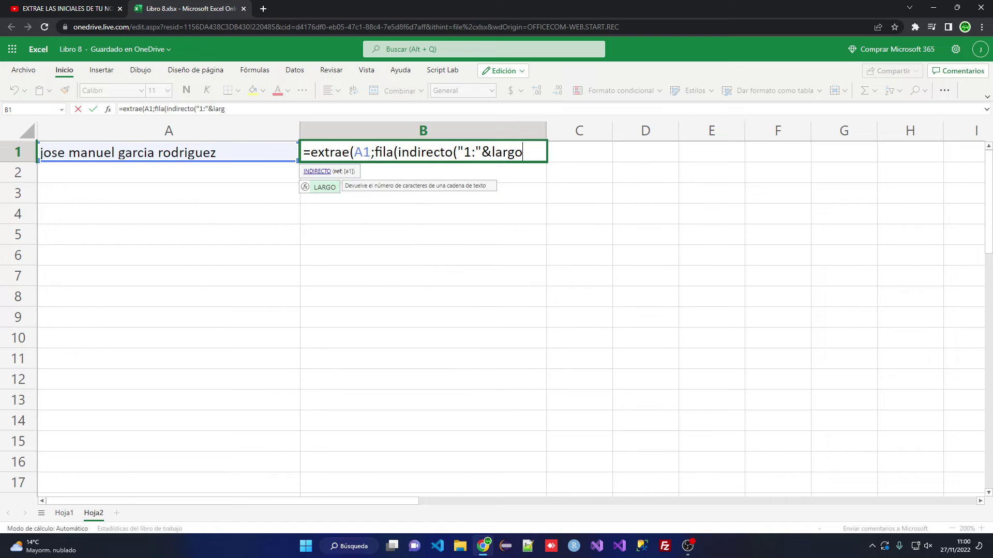
{"action": "left_click", "coordinate": [227, 152]}
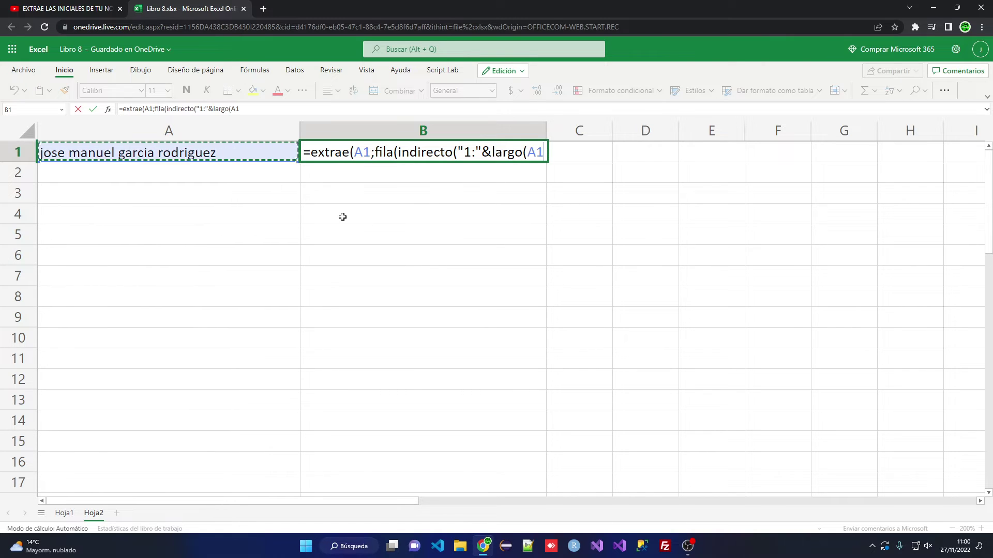
{"action": "type", "text": "))"}
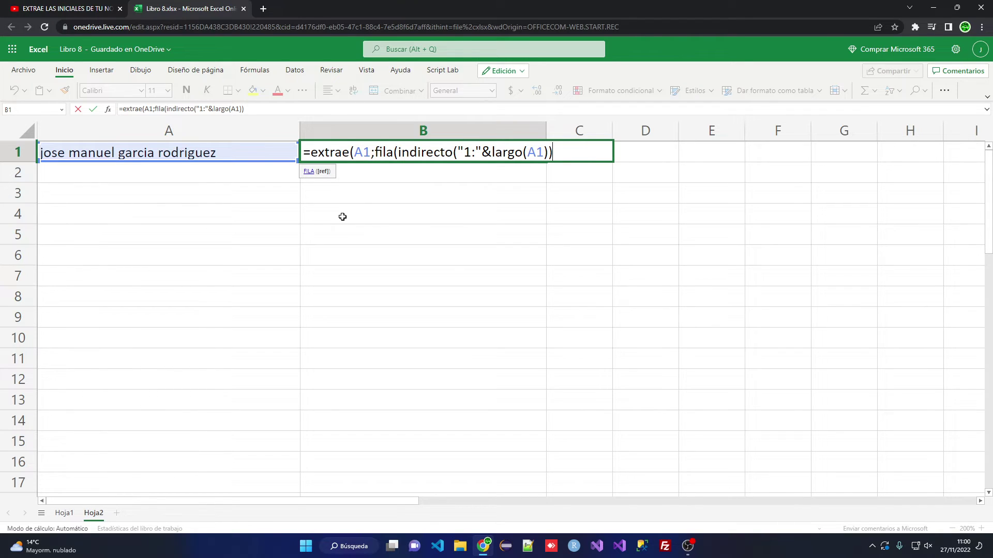
{"action": "type", "text": ");1"}
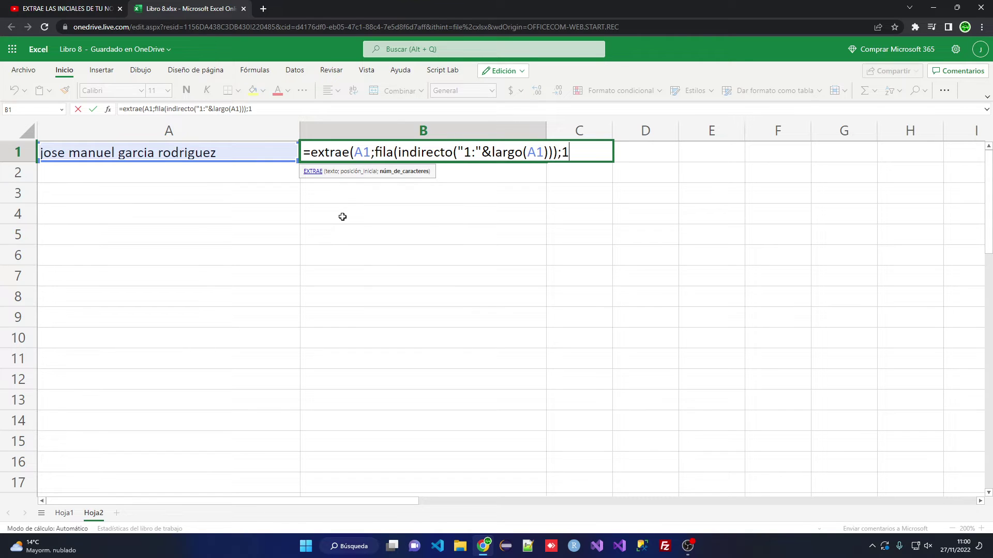
{"action": "type", "text": ")"}
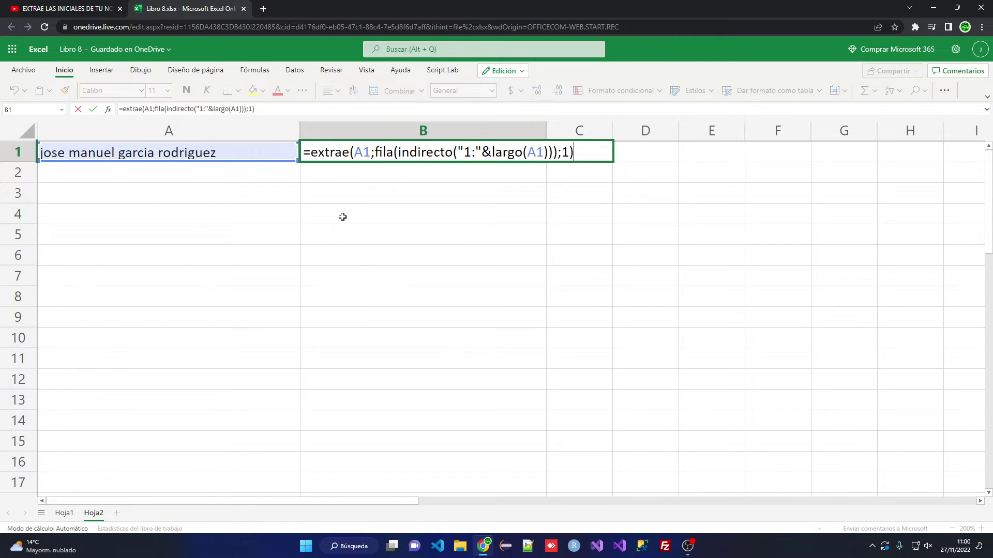
{"action": "key", "text": "Return"}
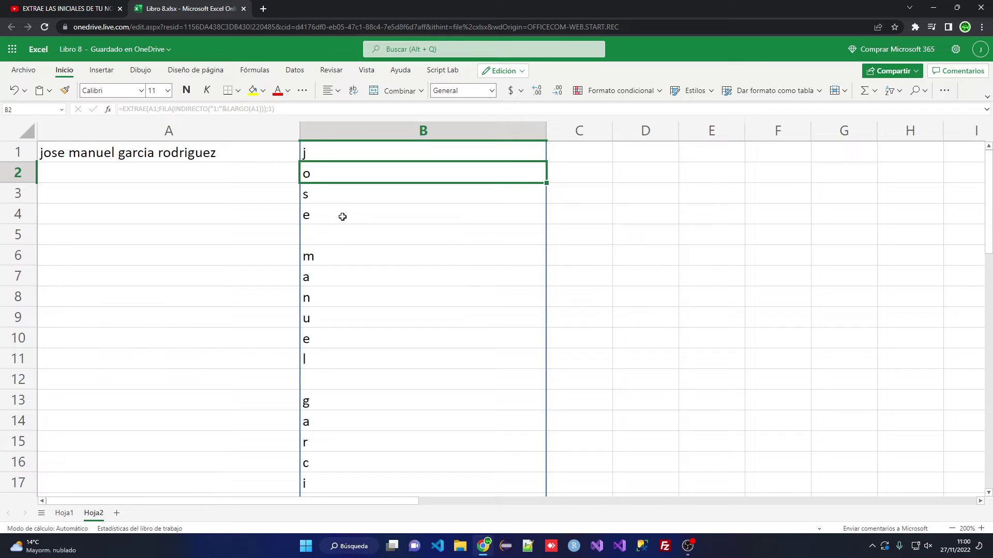
Wrap the EXTRAE expression in B1 in a SI function whose logical test compares it with a single space (" ").
{"action": "key", "text": "Up"}
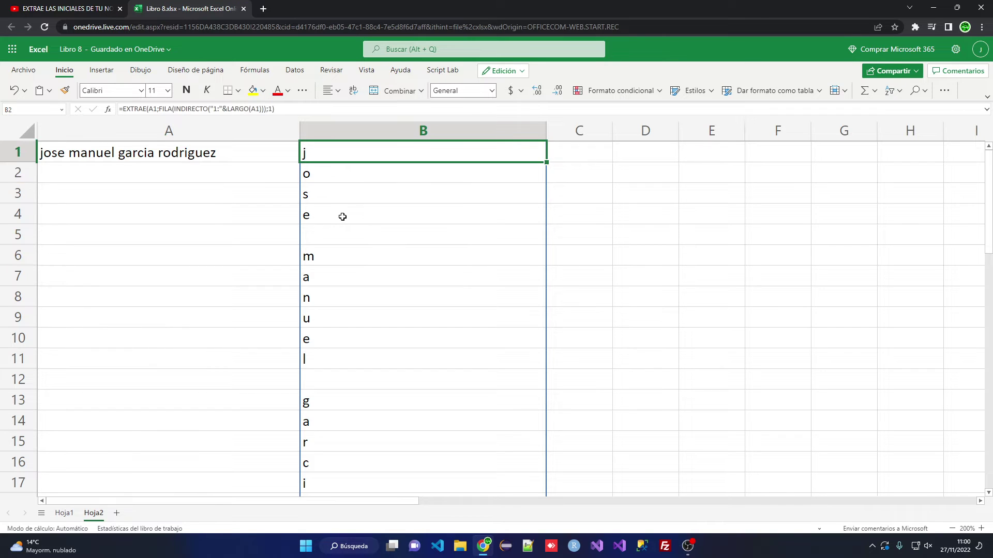
{"action": "key", "text": "F2"}
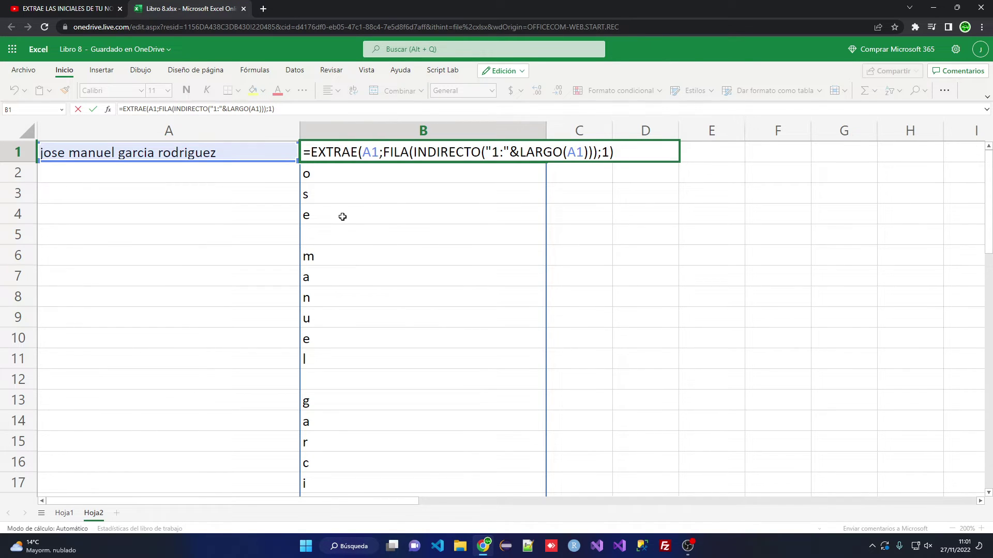
{"action": "left_click", "coordinate": [313, 153]}
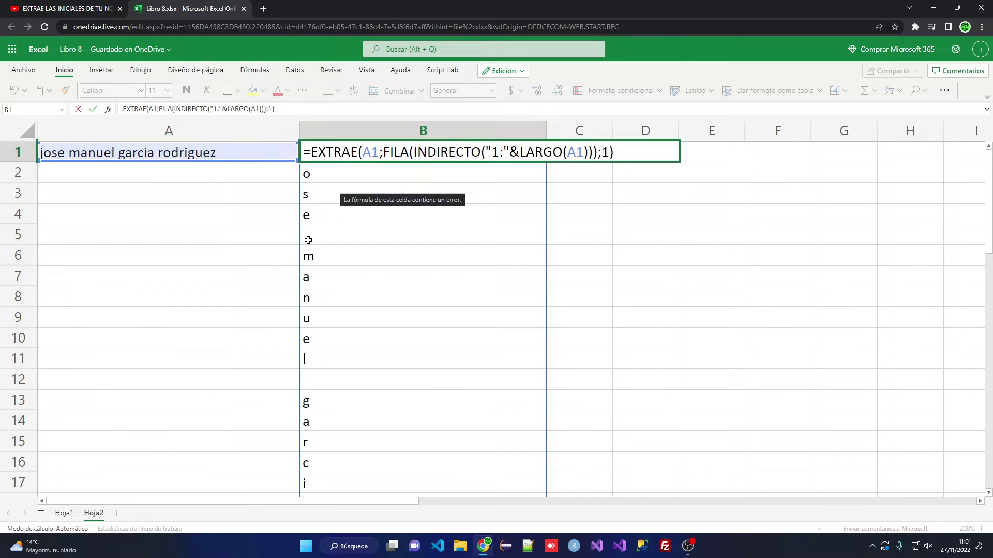
{"action": "type", "text": "si("}
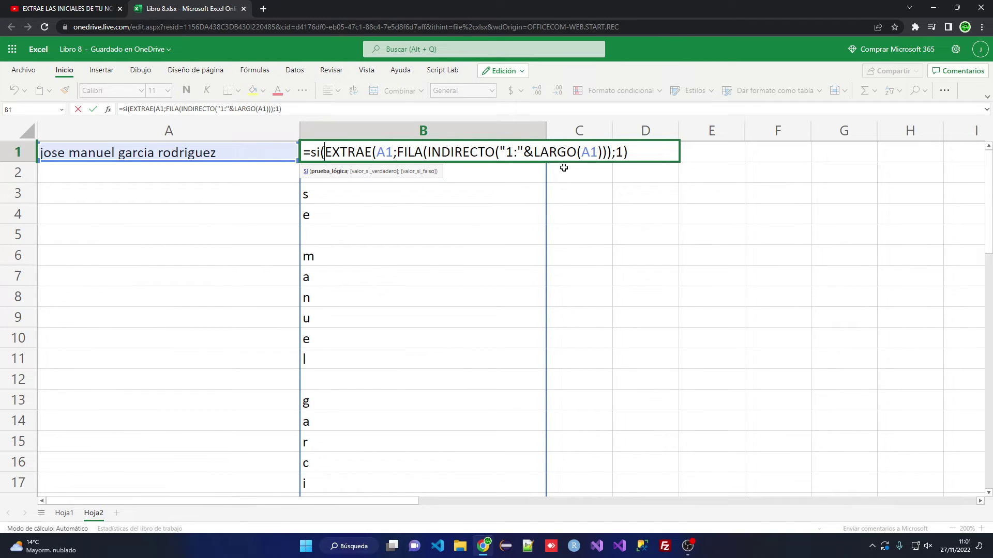
{"action": "left_click", "coordinate": [641, 151]}
{"action": "type", "text": "=\"\""}
{"action": "type", "text": ";"}
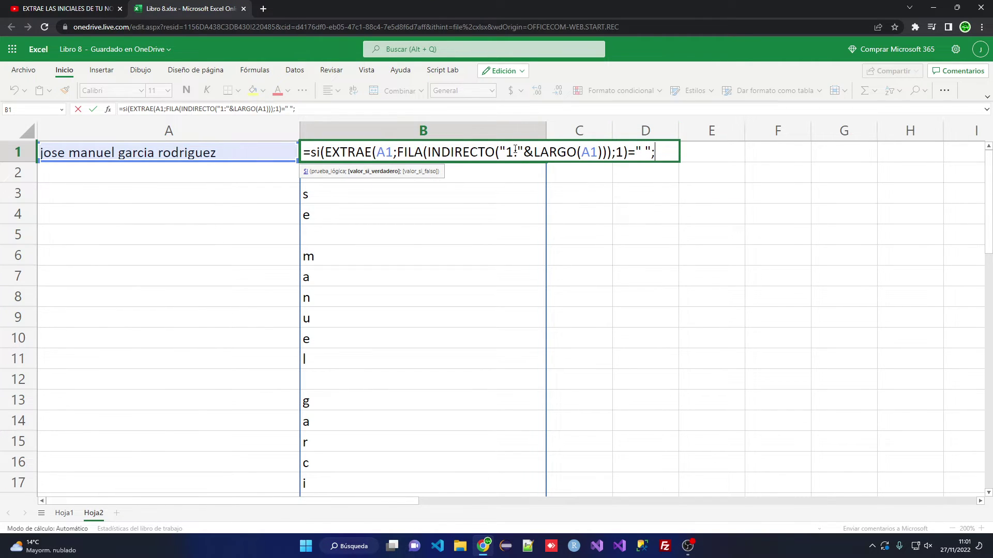
Copy the whole EXTRAE expression from the logical test into the SI function's value-if-true argument.
{"action": "left_click_drag", "start_coordinate": [327, 152], "coordinate": [629, 165]}
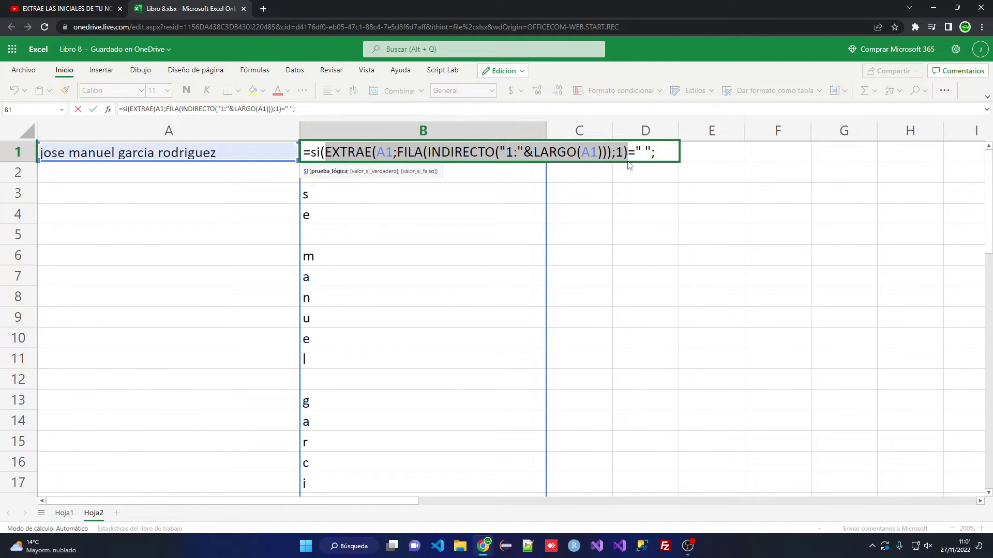
{"action": "key", "text": "End"}
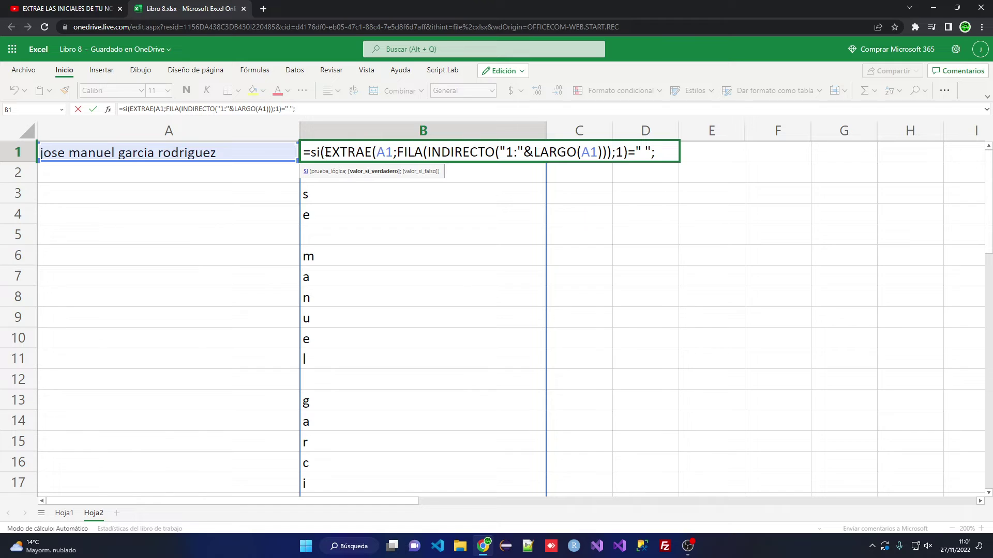
{"action": "double_click", "coordinate": [328, 152]}
{"action": "left_click_drag", "start_coordinate": [377, 147], "coordinate": [627, 156]}
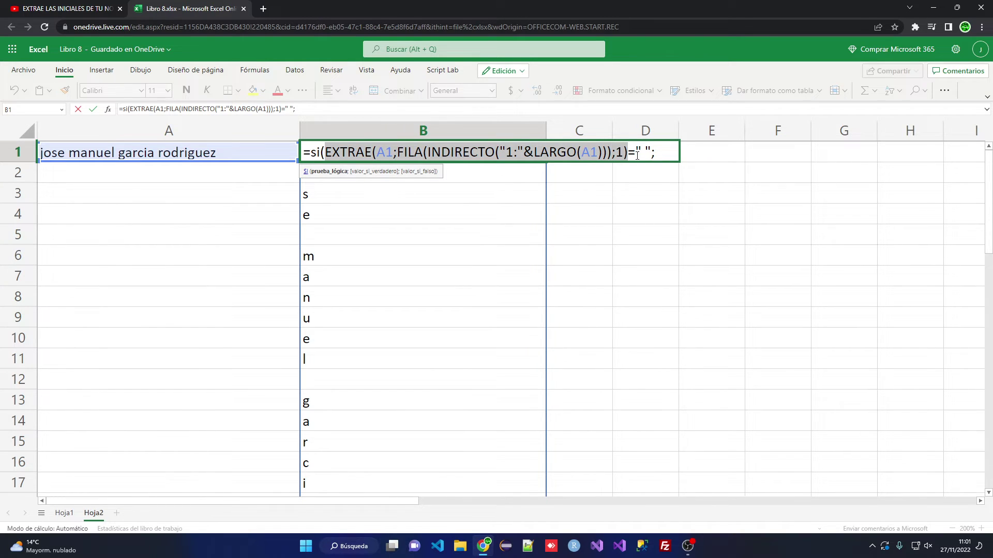
{"action": "key", "text": "ctrl+c"}
{"action": "key", "text": "End"}
{"action": "key", "text": "ctrl+v"}
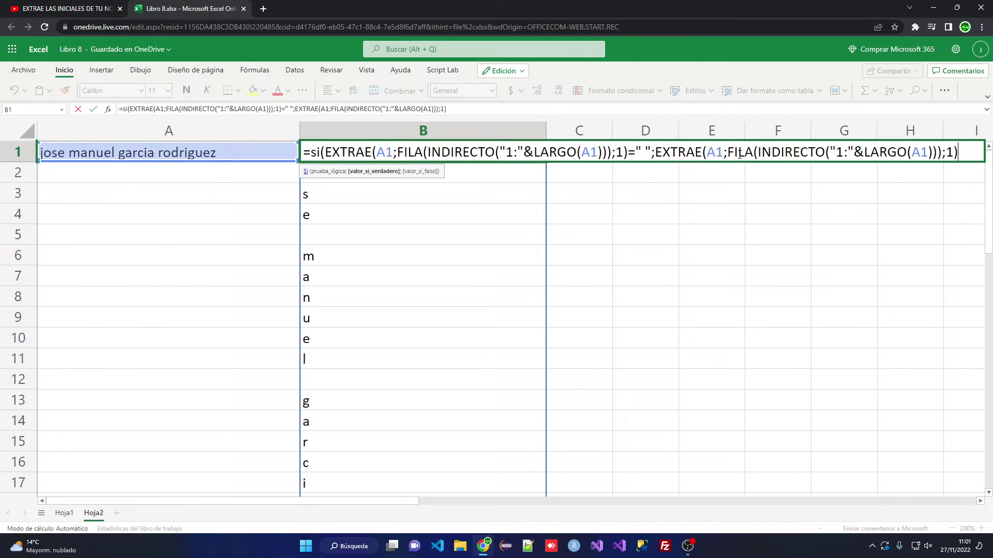
Add +1 to the FILA start position in the copied EXTRAE, and close the SI function with "" as the value if false.
{"action": "left_click_drag", "start_coordinate": [727, 153], "coordinate": [939, 153]}
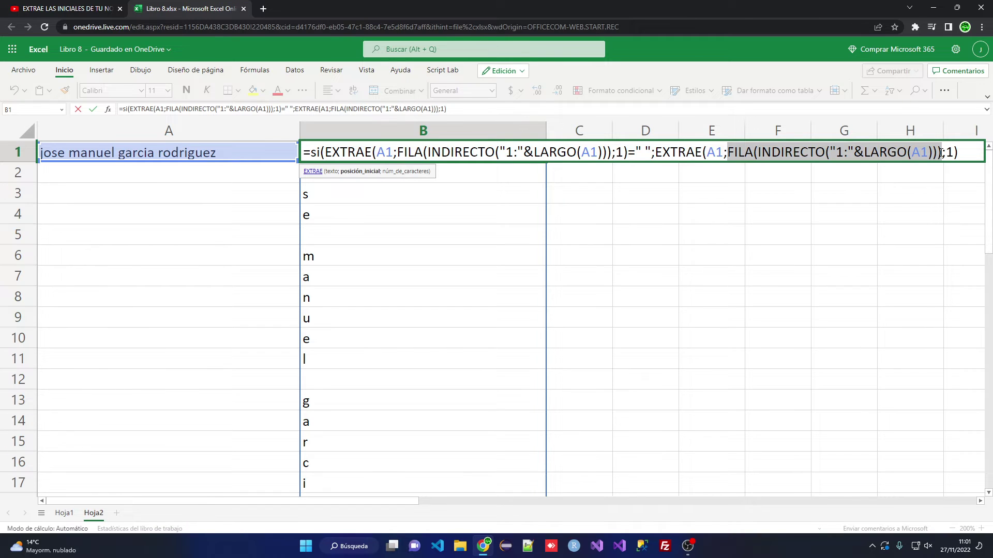
{"action": "left_click", "coordinate": [940, 153]}
{"action": "type", "text": "+"}
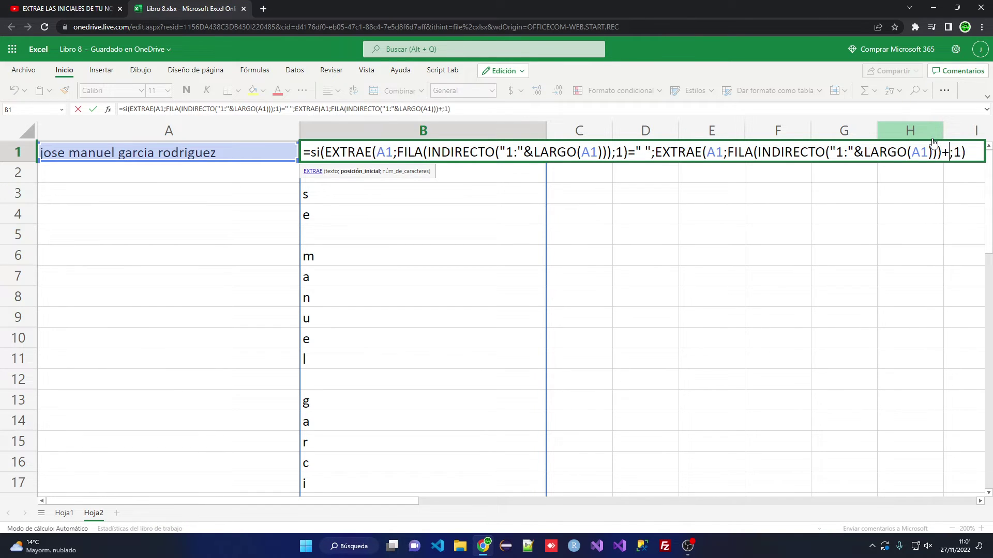
{"action": "type", "text": "1"}
{"action": "key", "text": "End"}
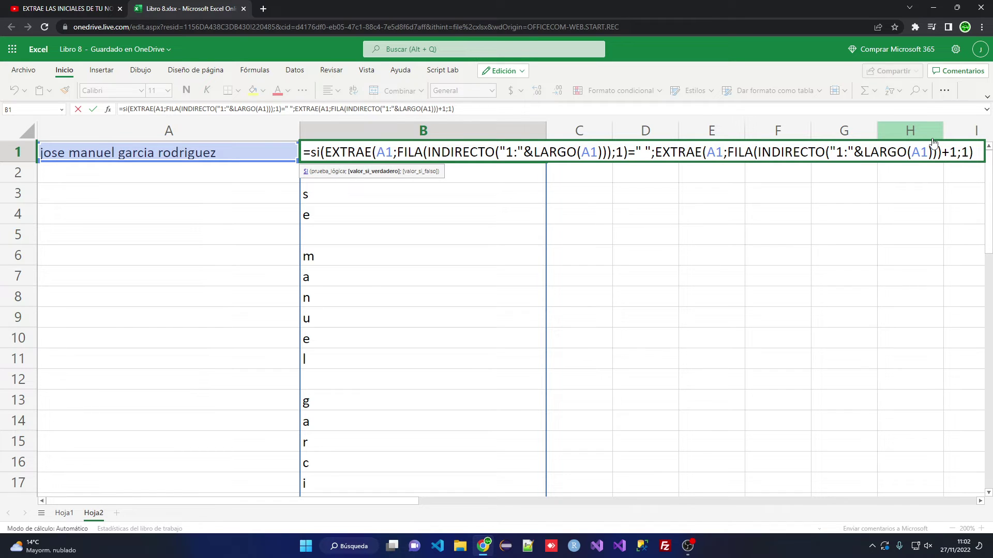
{"action": "type", "text": ";\"\""}
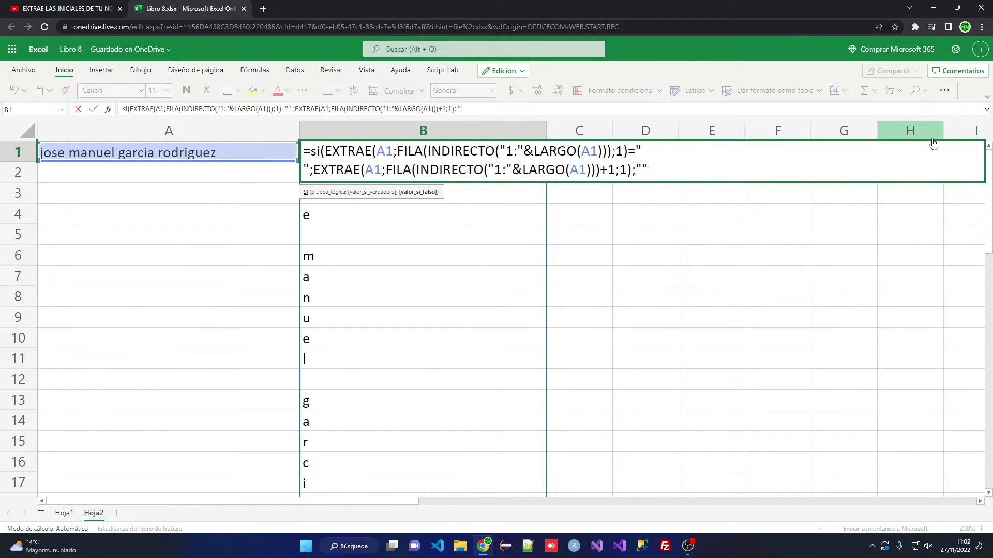
{"action": "type", "text": ")"}
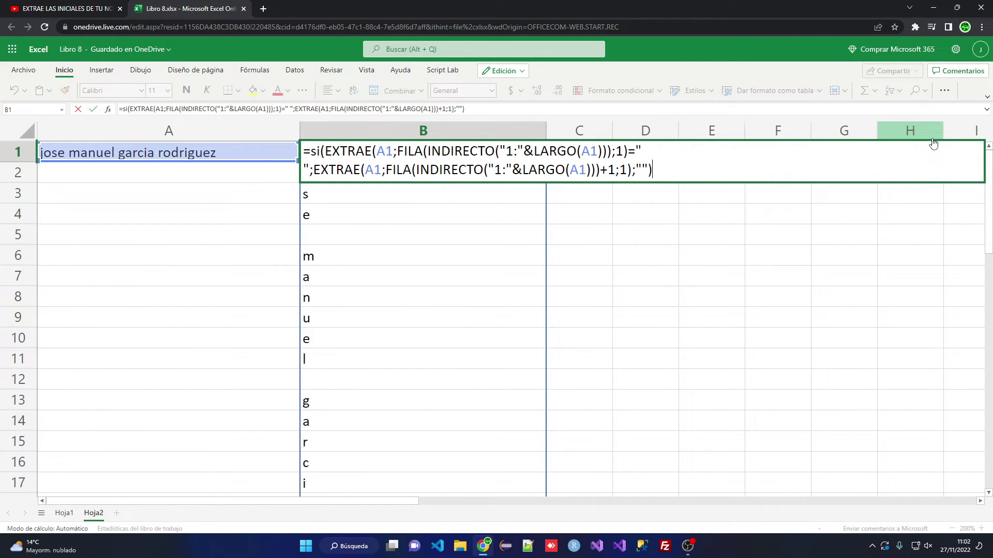
Enter the SI formula in B1 and check the initials it spills down column B.
{"action": "key", "text": "Return"}
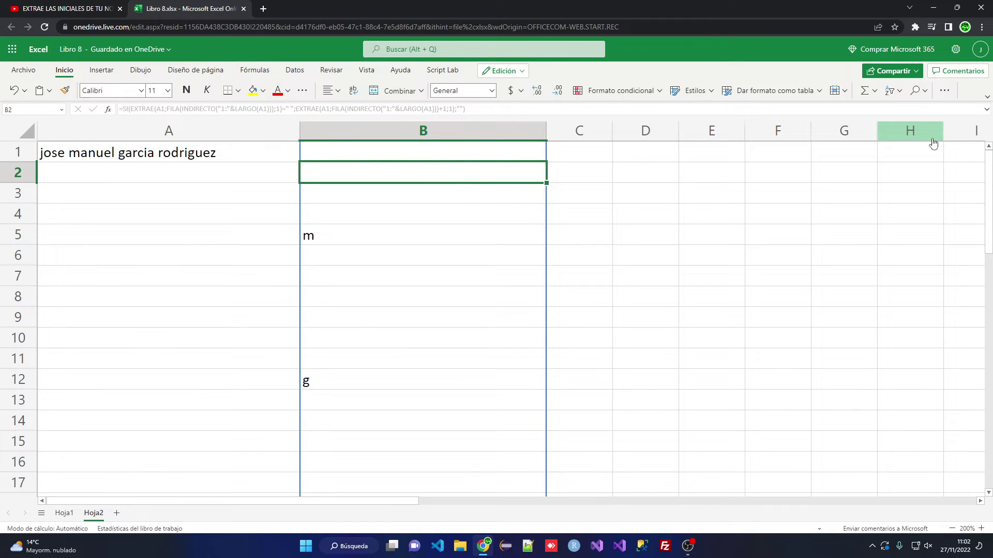
{"action": "left_click", "coordinate": [383, 238]}
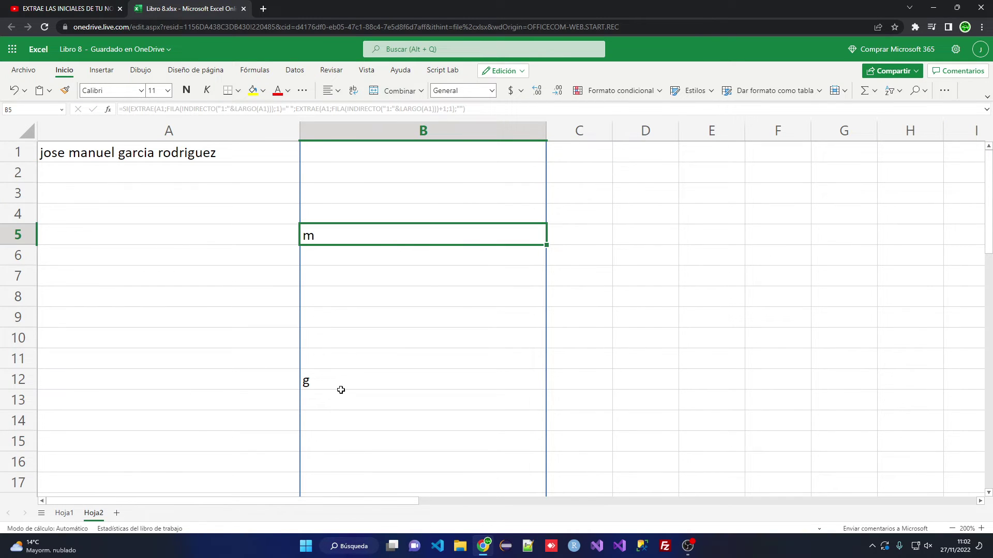
{"action": "left_click", "coordinate": [348, 374]}
{"action": "scroll", "coordinate": [370, 370], "scroll_direction": "down", "scroll_amount": 3}
{"action": "left_click", "coordinate": [332, 367]}
{"action": "scroll", "coordinate": [403, 342], "scroll_direction": "down", "scroll_amount": 1}
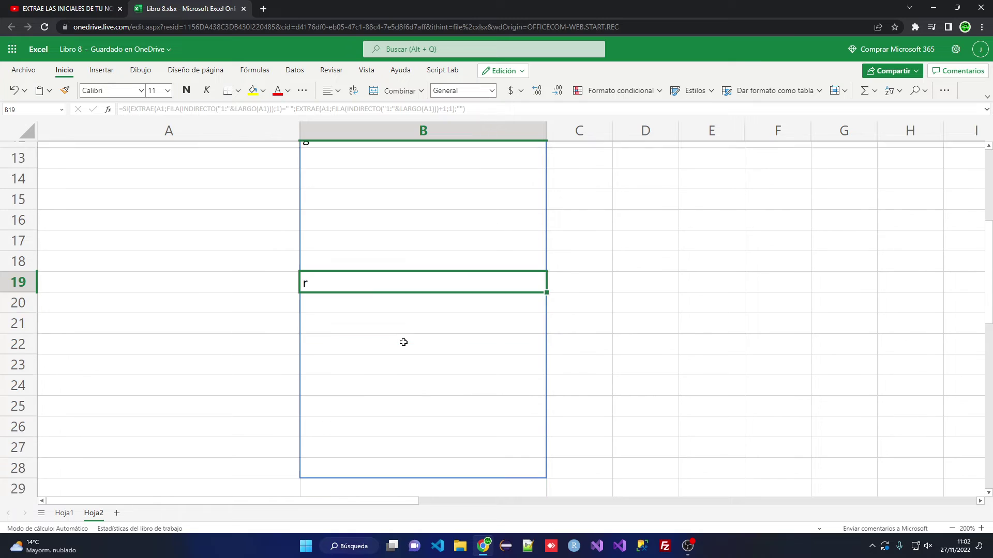
{"action": "scroll", "coordinate": [404, 342], "scroll_direction": "down", "scroll_amount": 1}
{"action": "scroll", "coordinate": [403, 341], "scroll_direction": "up", "scroll_amount": 5}
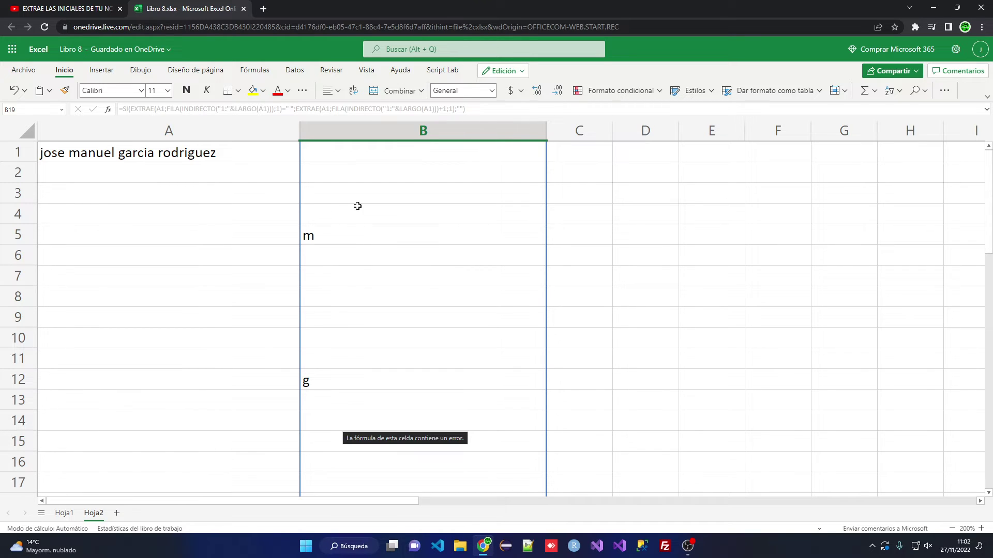
Open B1's formula and insert CONCAT before the SI function, with IZQUIERDA(A1) as its first text argument.
{"action": "double_click", "coordinate": [337, 153]}
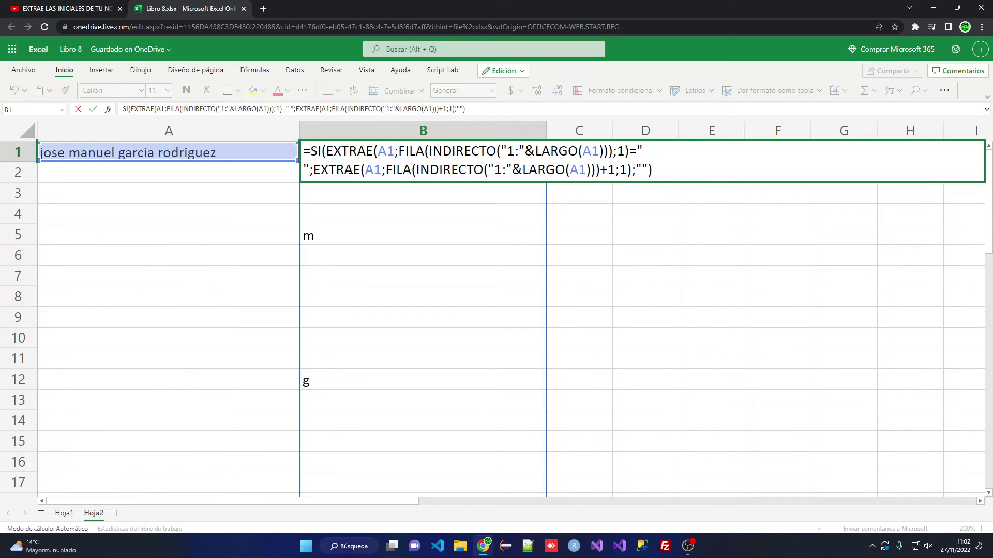
{"action": "type", "text": "concat("}
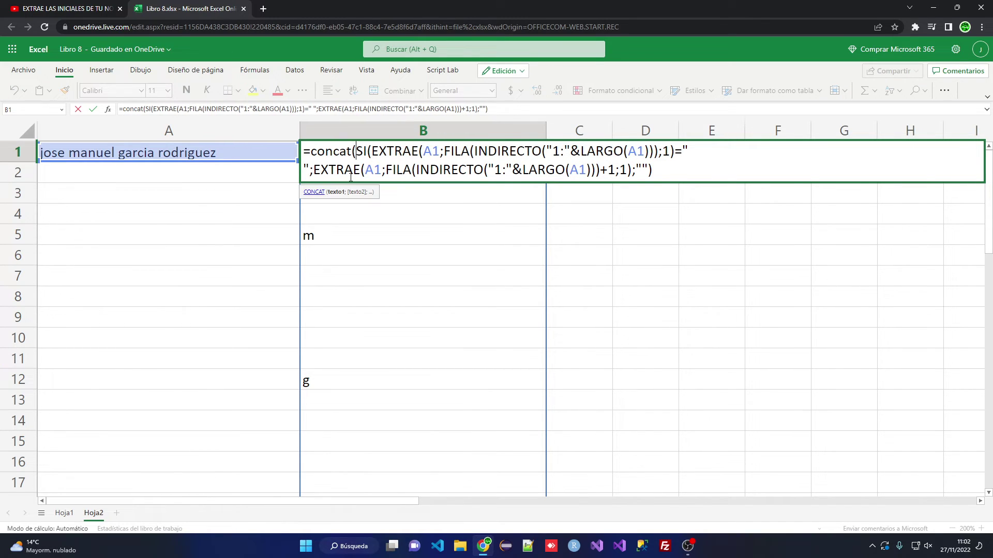
{"action": "type", "text": "izquier"}
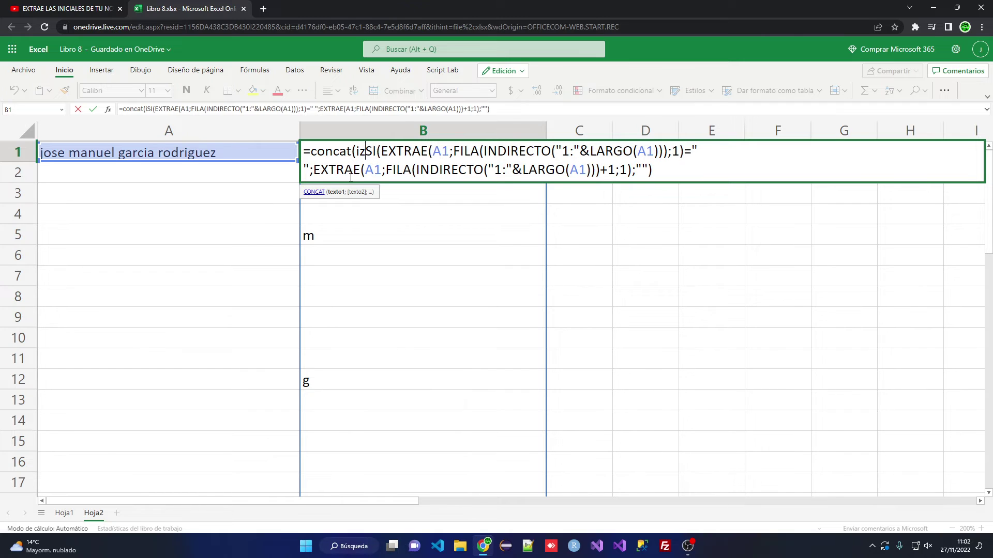
{"action": "type", "text": "da("}
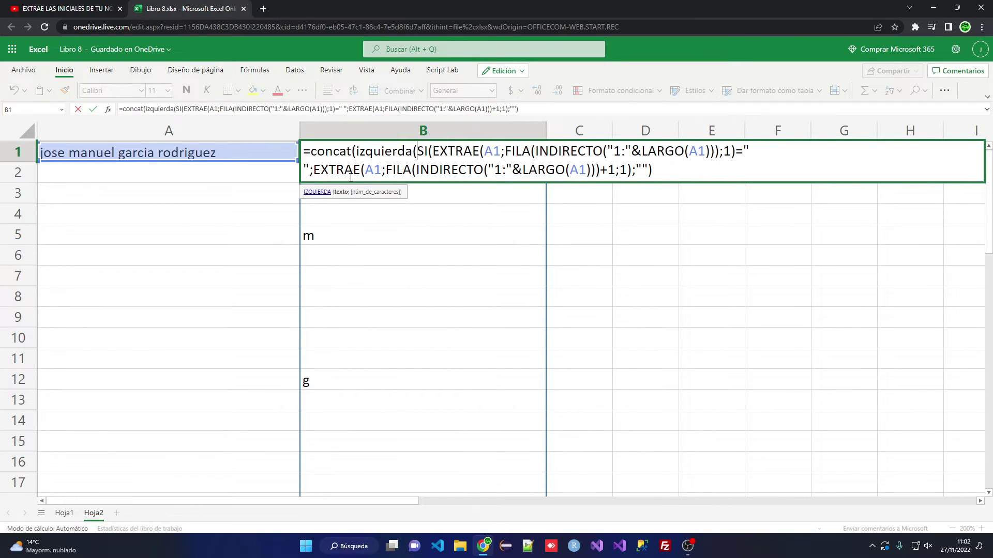
{"action": "left_click", "coordinate": [185, 153]}
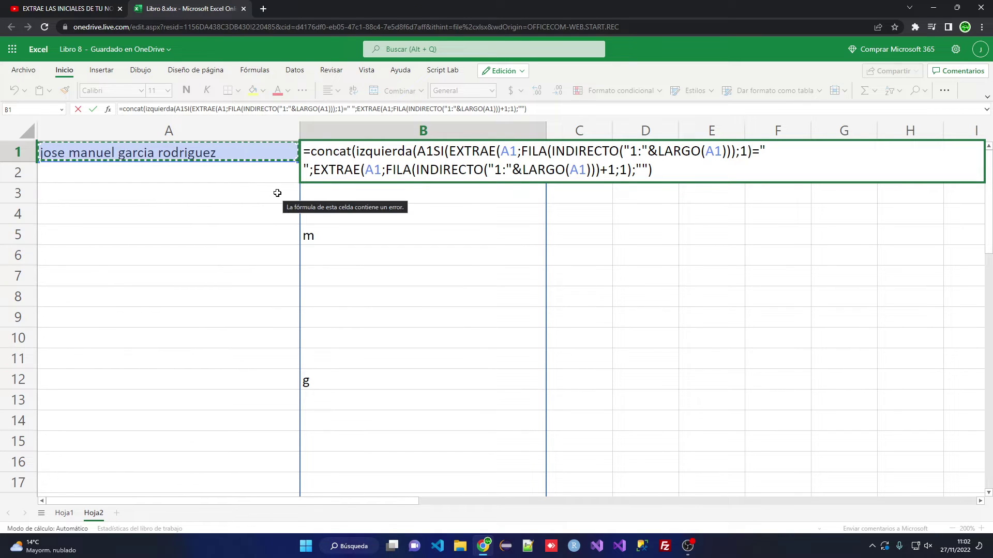
{"action": "type", "text": ");"}
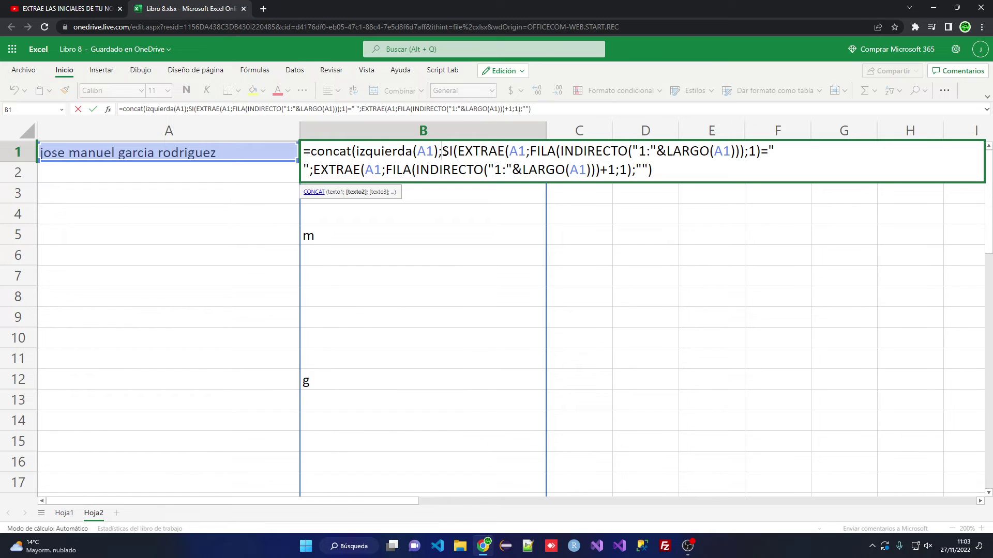
Close the CONCAT function after the SI expression and enter the formula in B1.
{"action": "left_click_drag", "start_coordinate": [443, 153], "coordinate": [687, 173]}
{"action": "left_click", "coordinate": [687, 173]}
{"action": "type", "text": ";"}
{"action": "key", "text": "BackSpace"}
{"action": "type", "text": ")"}
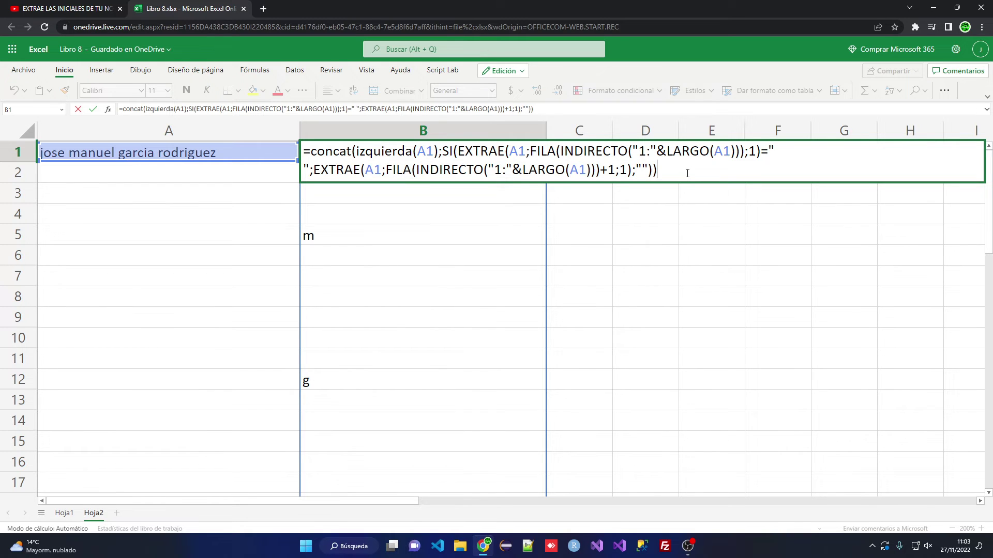
{"action": "key", "text": "Return"}
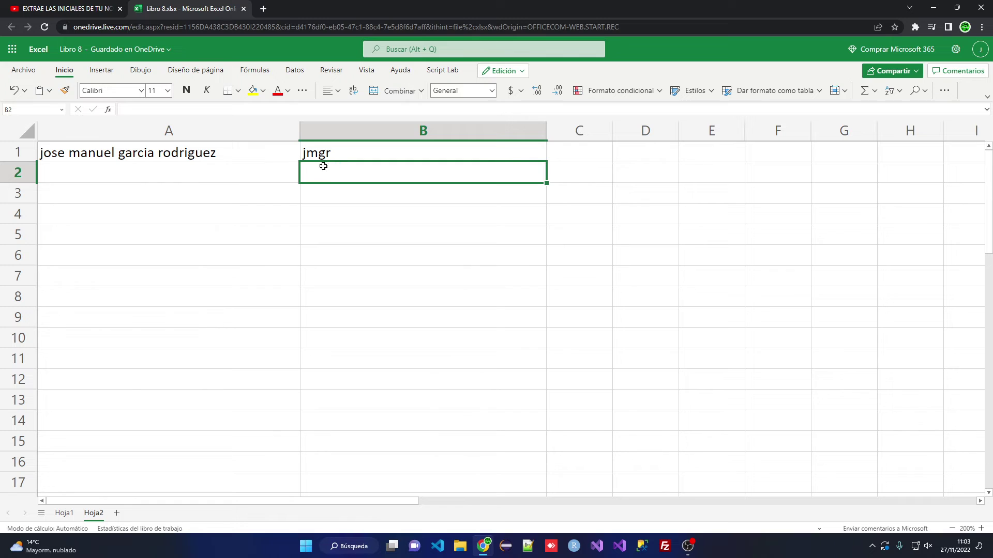
Wrap the whole CONCAT formula in B1 in the MAYUSC function and enter it.
{"action": "double_click", "coordinate": [350, 153]}
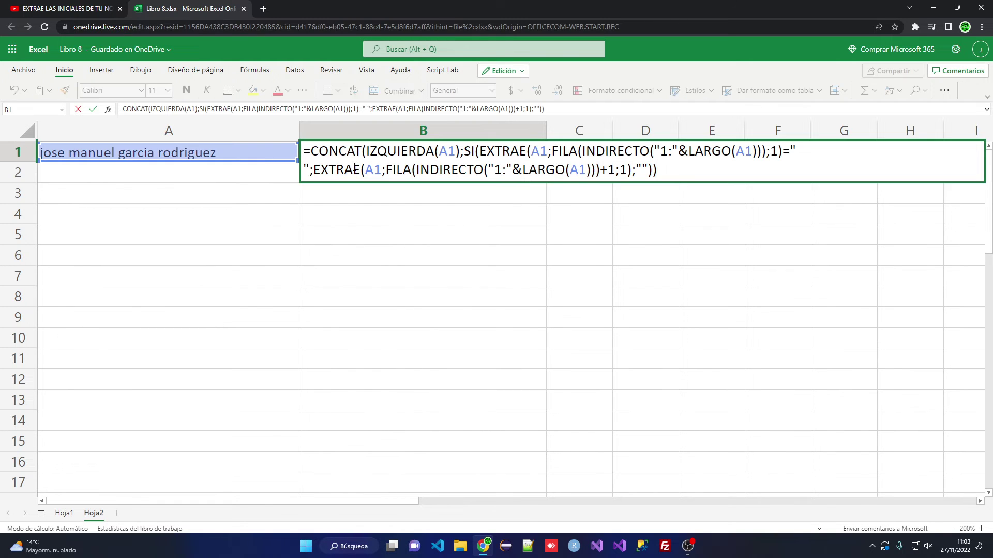
{"action": "left_click", "coordinate": [312, 153]}
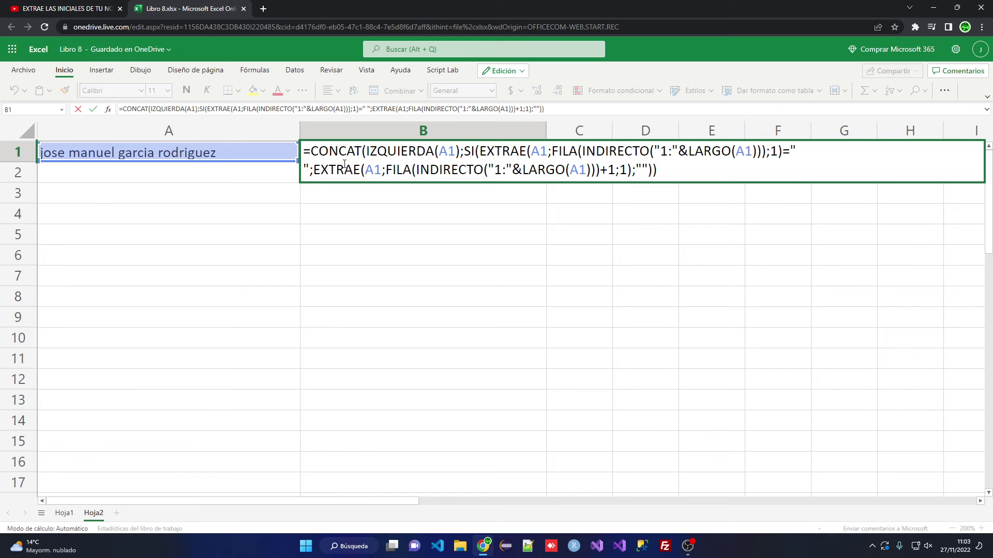
{"action": "type", "text": "mayusc("}
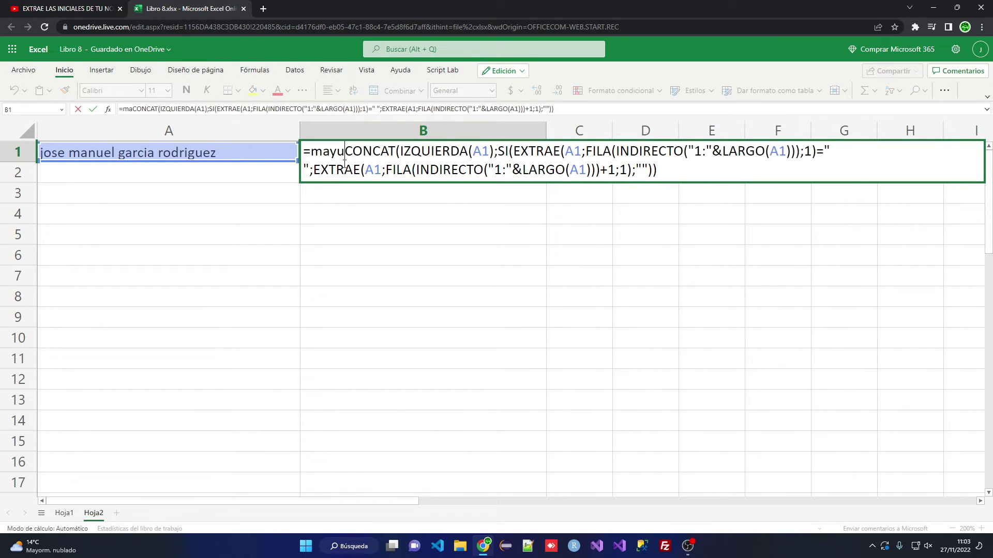
{"action": "left_click", "coordinate": [683, 171]}
{"action": "type", "text": ")"}
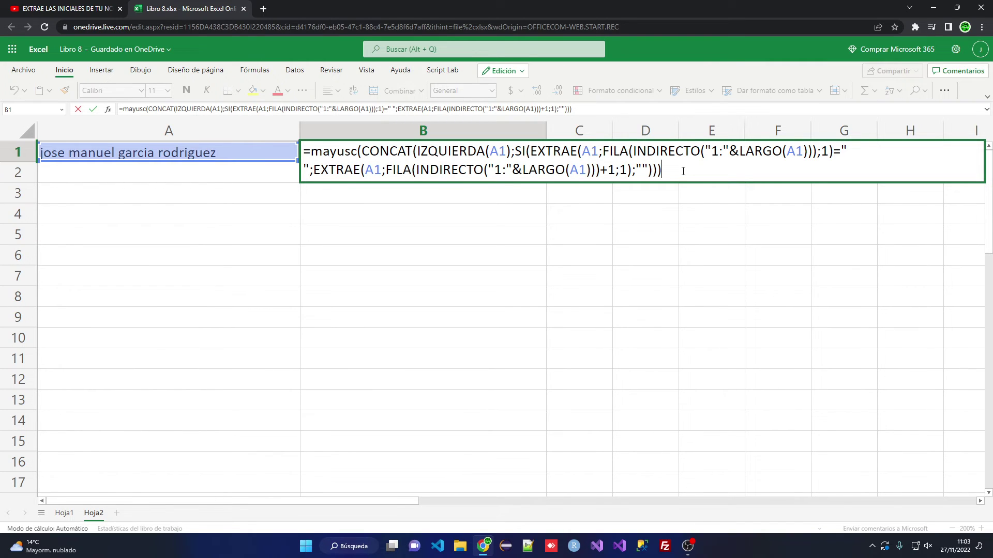
{"action": "key", "text": "Return"}
{"action": "left_click", "coordinate": [423, 152]}
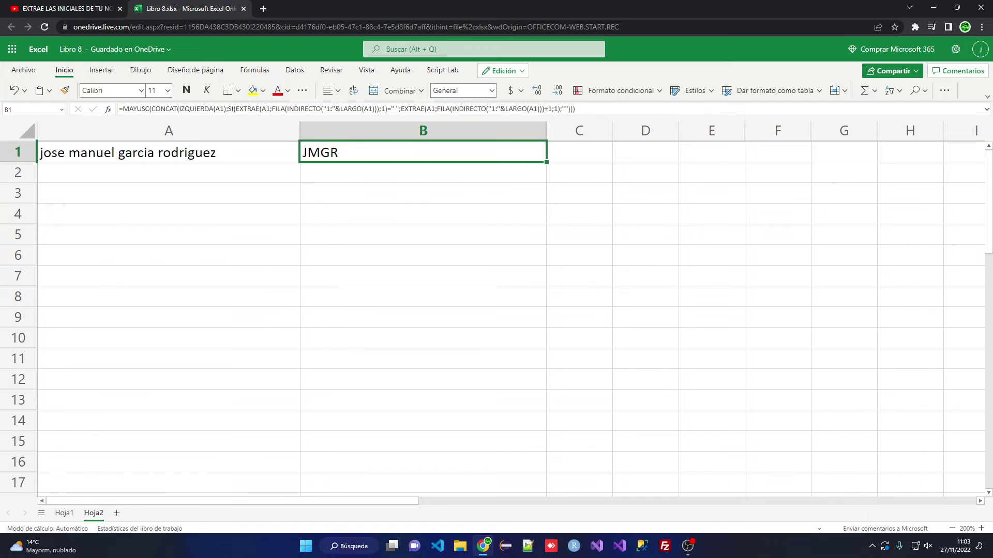
Append two more surnames to the full name in A1 and widen column A to fit the text.
{"action": "left_click", "coordinate": [168, 152]}
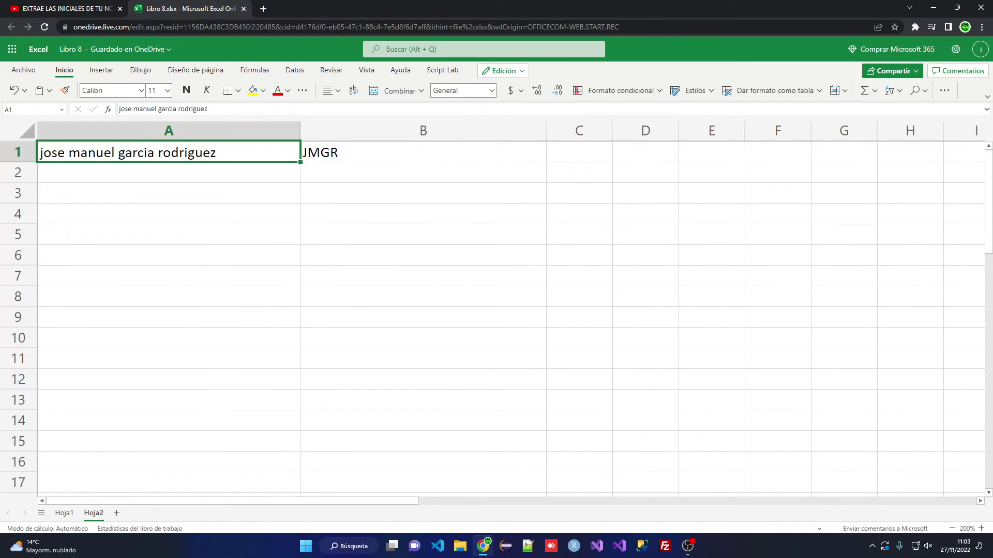
{"action": "key", "text": "F2"}
{"action": "type", "text": "u"}
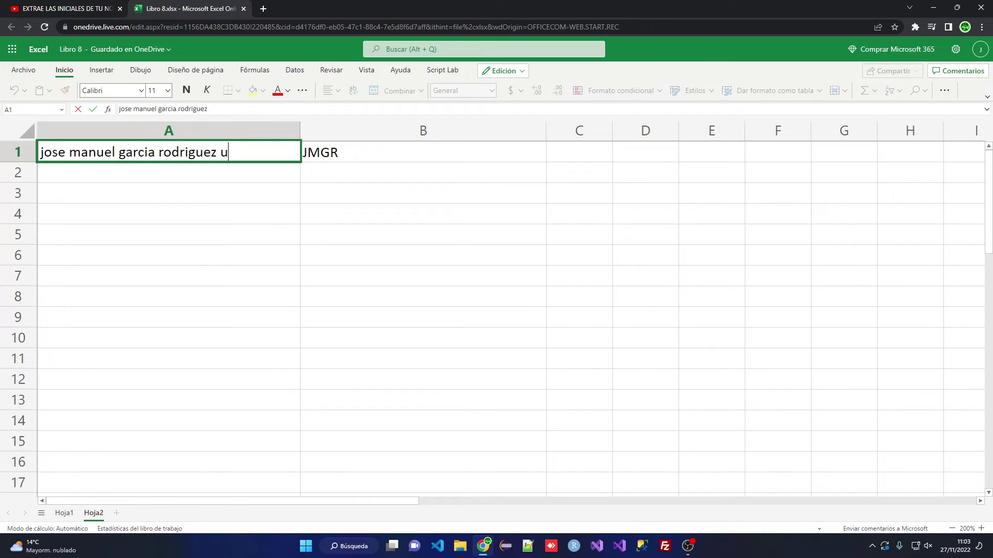
{"action": "key", "text": "BackSpace"}
{"action": "type", "text": "huergo alons"}
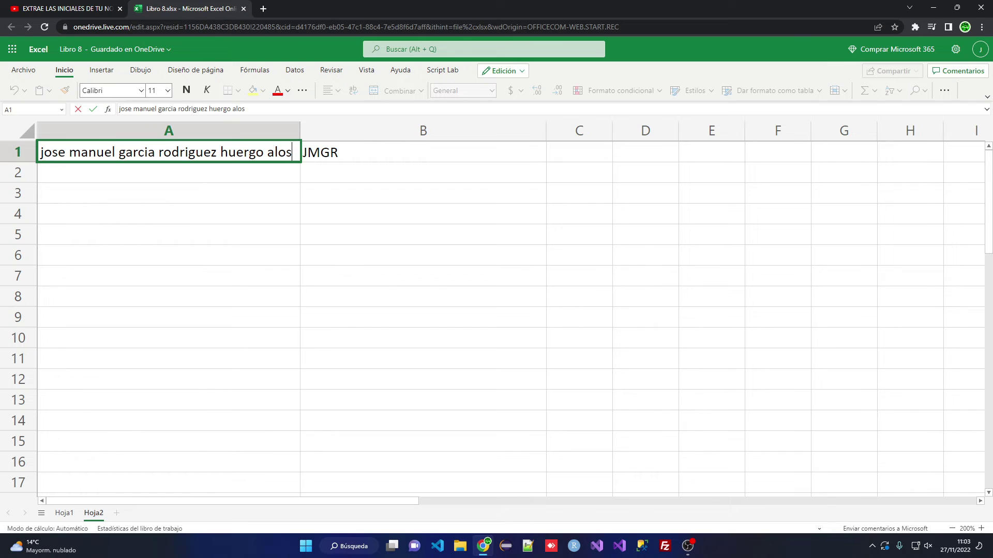
{"action": "type", "text": "o"}
{"action": "key", "text": "Return"}
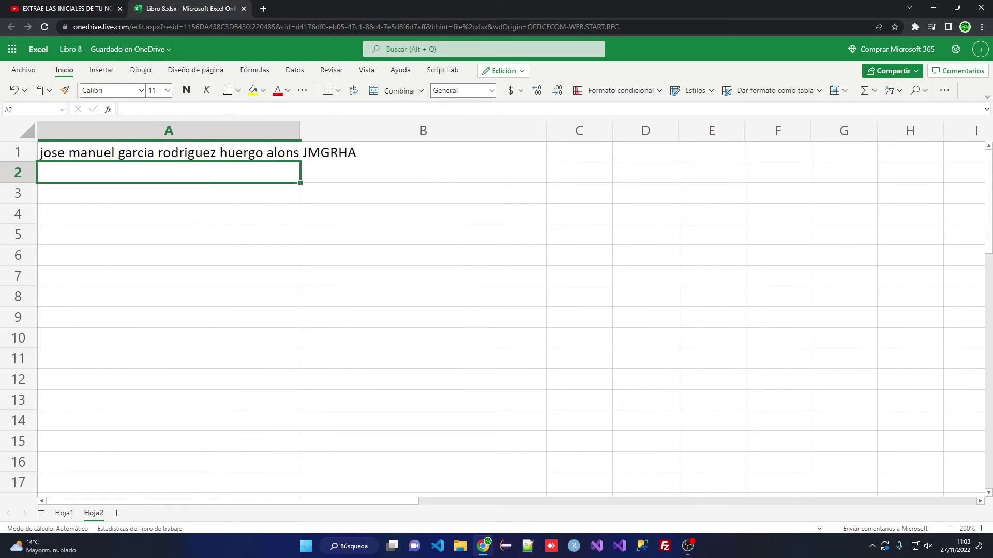
{"action": "left_click_drag", "start_coordinate": [301, 132], "coordinate": [324, 136]}
{"action": "left_click", "coordinate": [389, 155]}
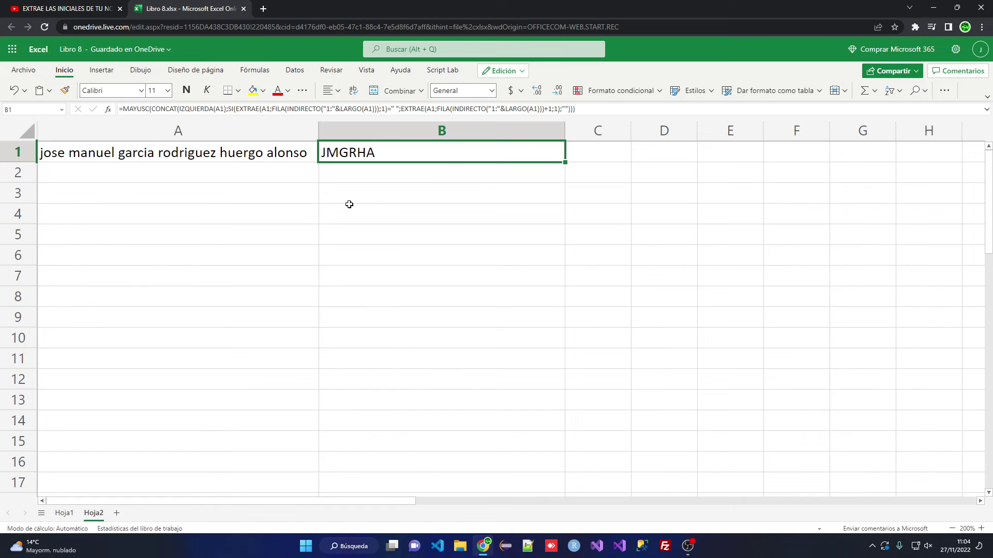
Shorten the full name in A1 to only its first word to test the formula.
{"action": "left_click", "coordinate": [138, 156]}
{"action": "double_click", "coordinate": [71, 153]}
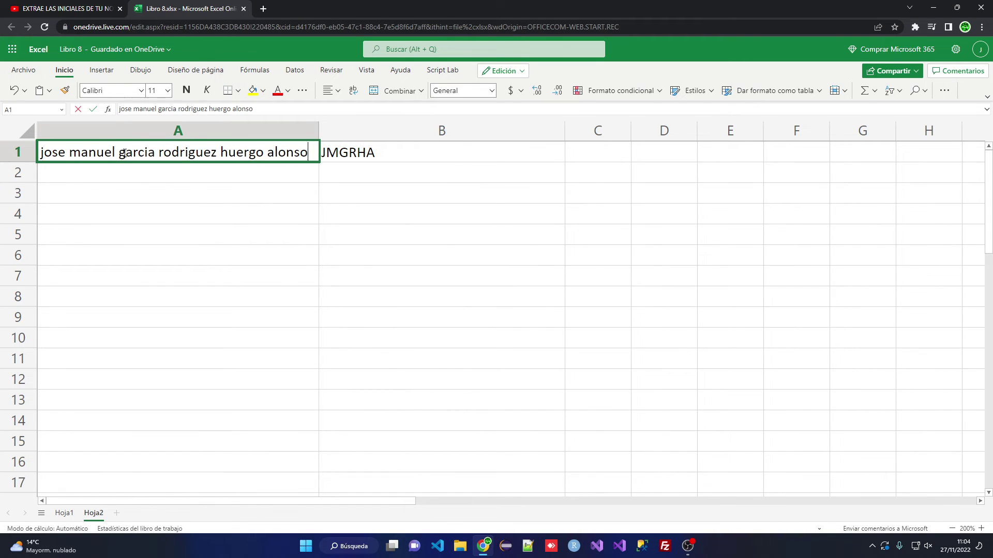
{"action": "left_click_drag", "start_coordinate": [71, 153], "coordinate": [310, 153]}
{"action": "key", "text": "BackSpace"}
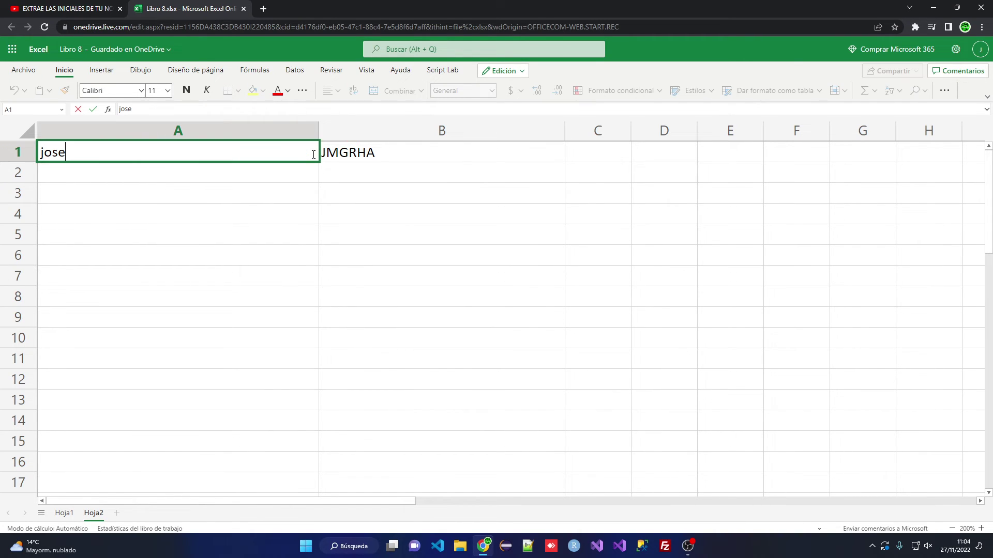
{"action": "key", "text": "Return"}
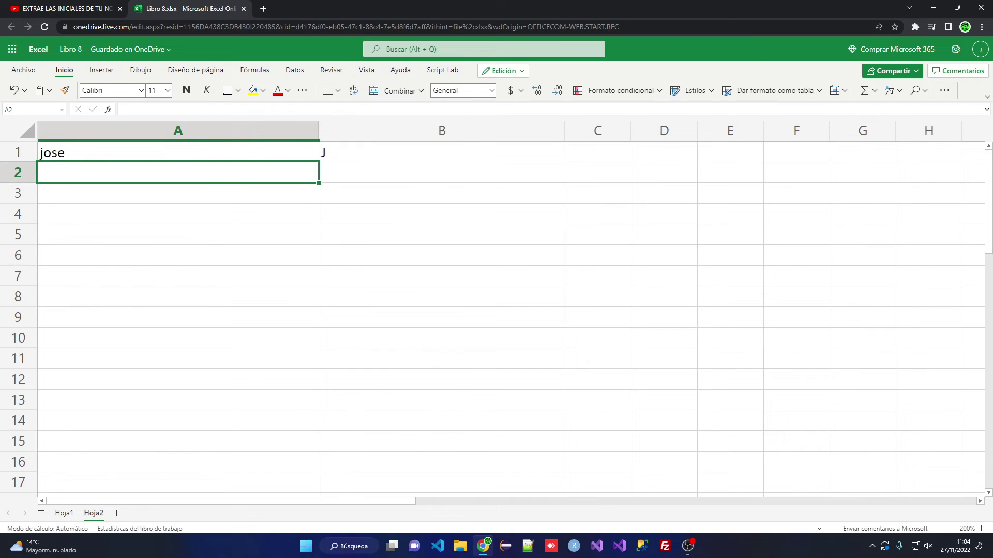
Clear A1 and check how B1's formula handles an empty cell.
{"action": "left_click", "coordinate": [178, 152]}
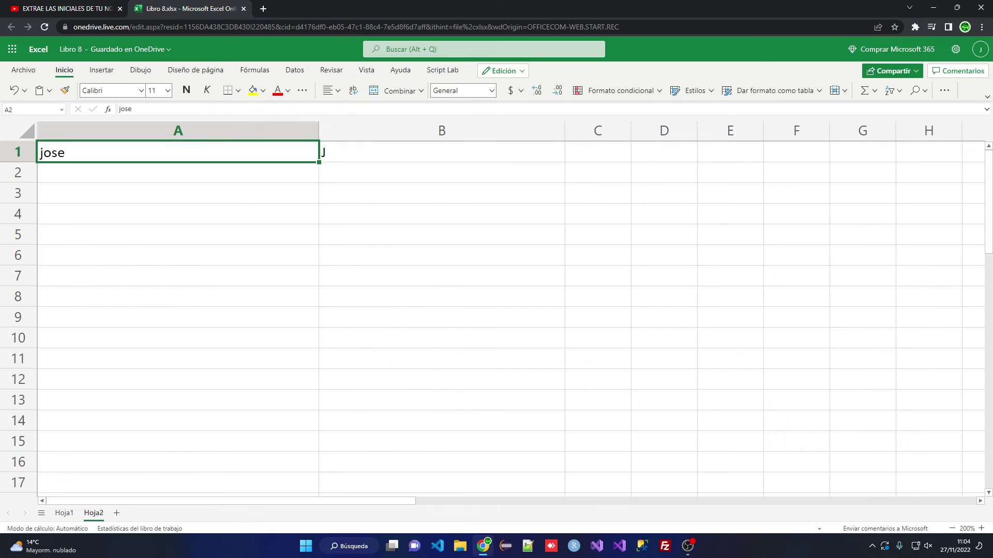
{"action": "key", "text": "Delete"}
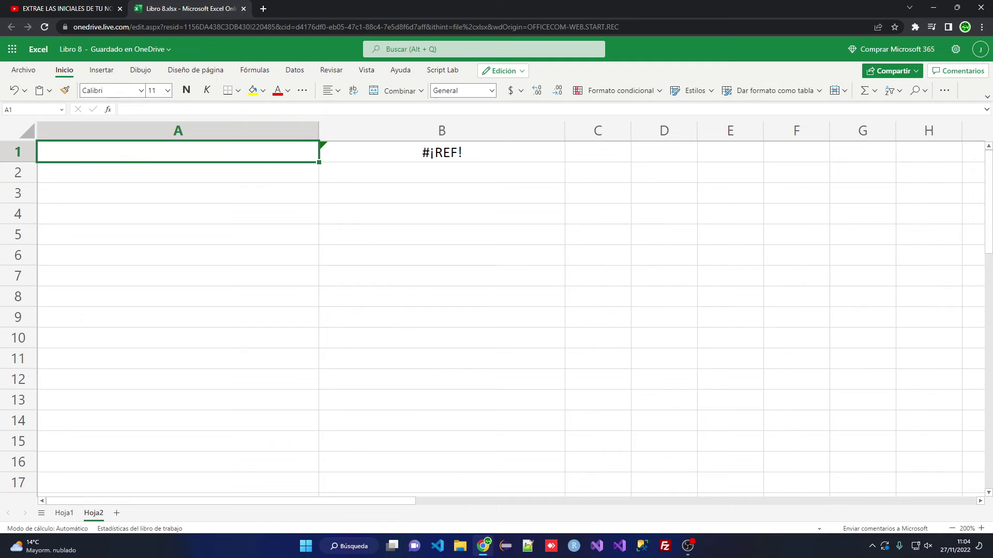
{"action": "left_click", "coordinate": [442, 152]}
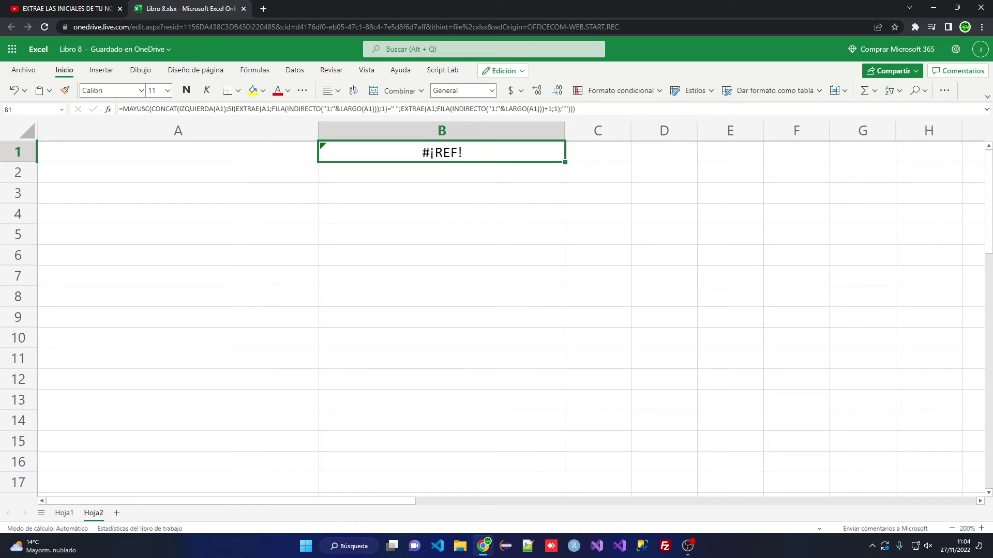
{"action": "left_click", "coordinate": [178, 152]}
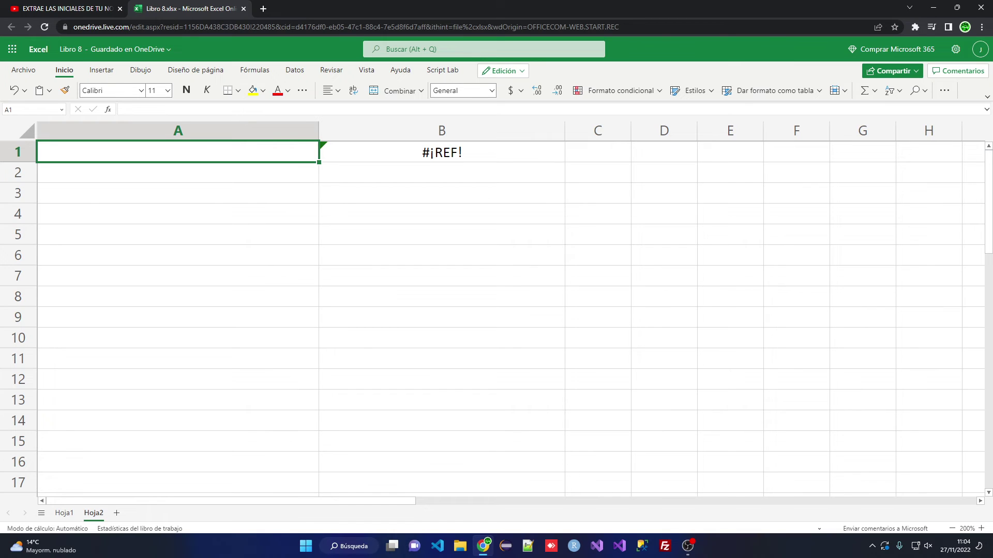
Enter the original four-word full name, two given names and two surnames, in A1.
{"action": "type", "text": "jose man"}
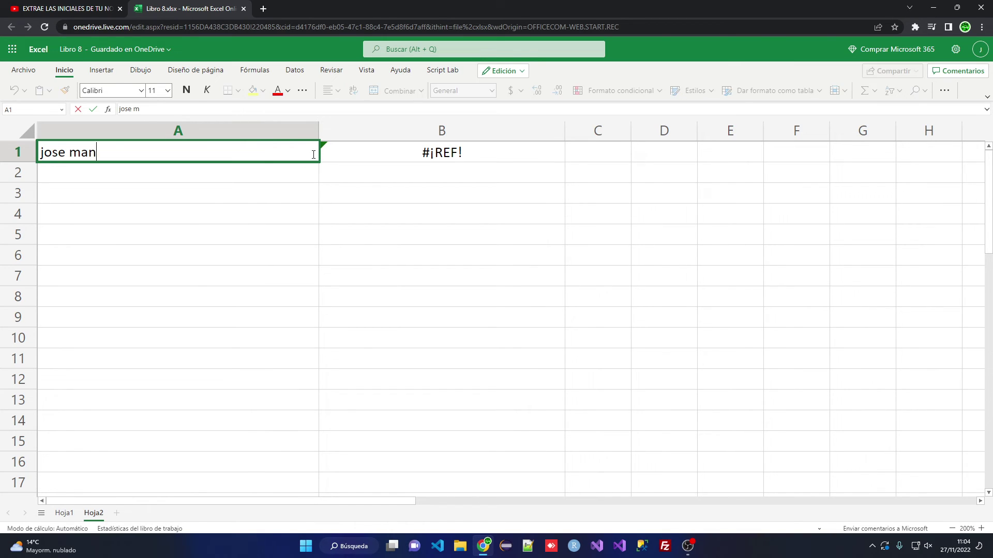
{"action": "type", "text": "uel garcia rodriguez"}
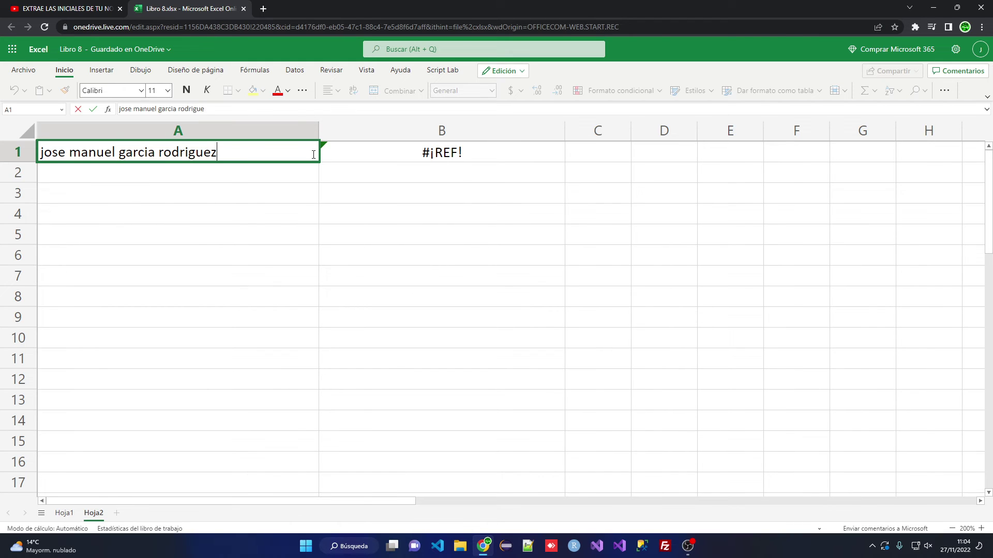
{"action": "key", "text": "Return"}
{"action": "left_click", "coordinate": [178, 152]}
Enter =DIVIDIRTEXTO(A1;;" ") in B2 to split the full name into one word per row.
{"action": "left_click", "coordinate": [441, 173]}
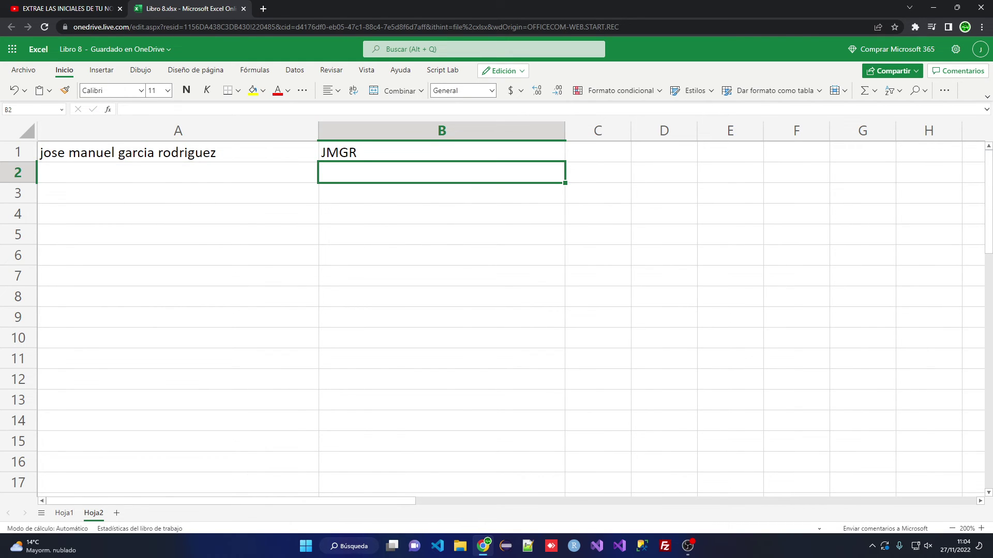
{"action": "type", "text": "=divi"}
{"action": "key", "text": "Tab"}
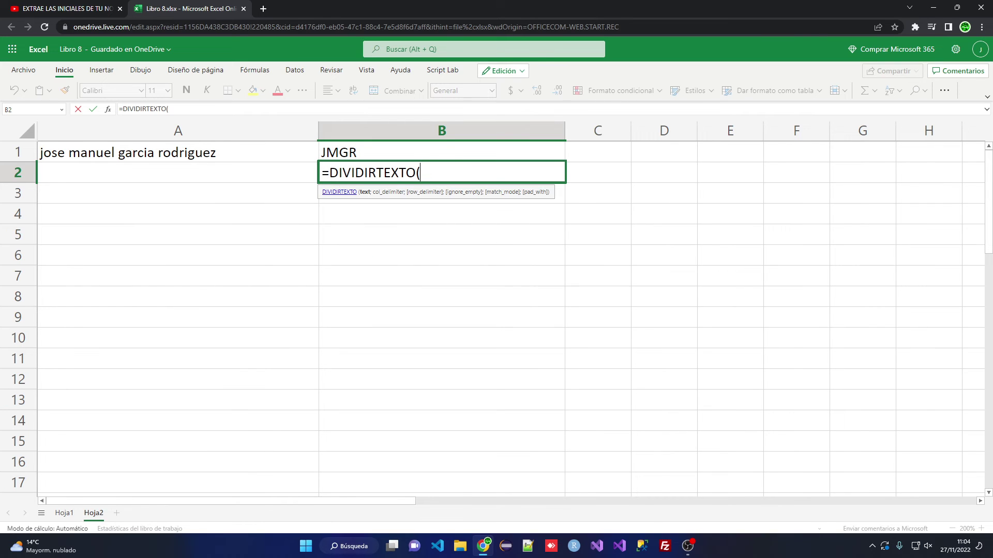
{"action": "left_click", "coordinate": [217, 150]}
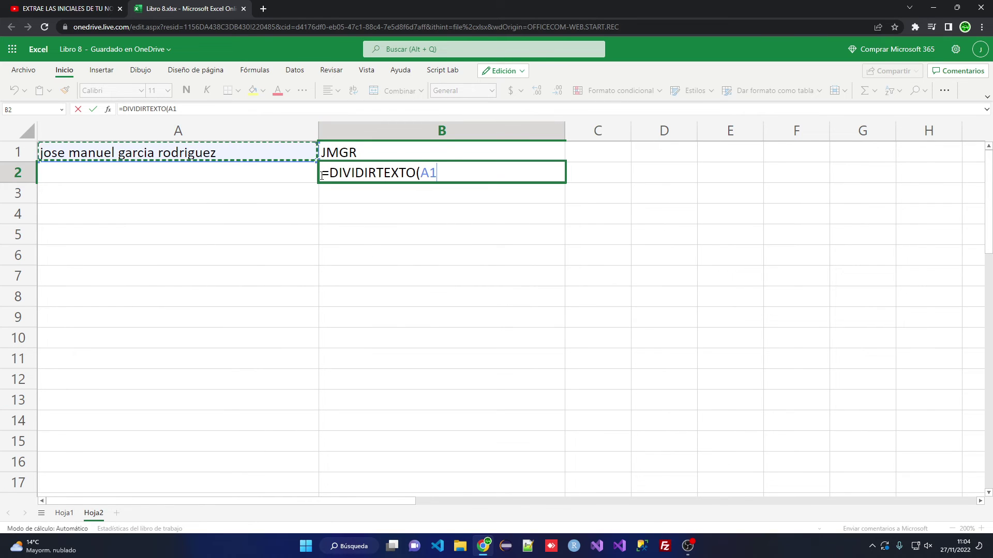
{"action": "type", "text": ";"}
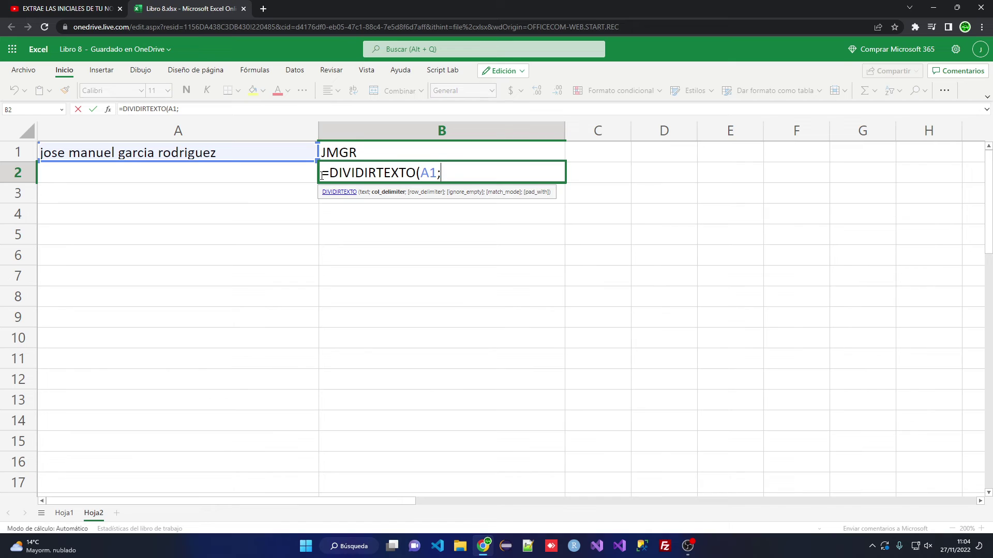
{"action": "type", "text": ";\" \")"}
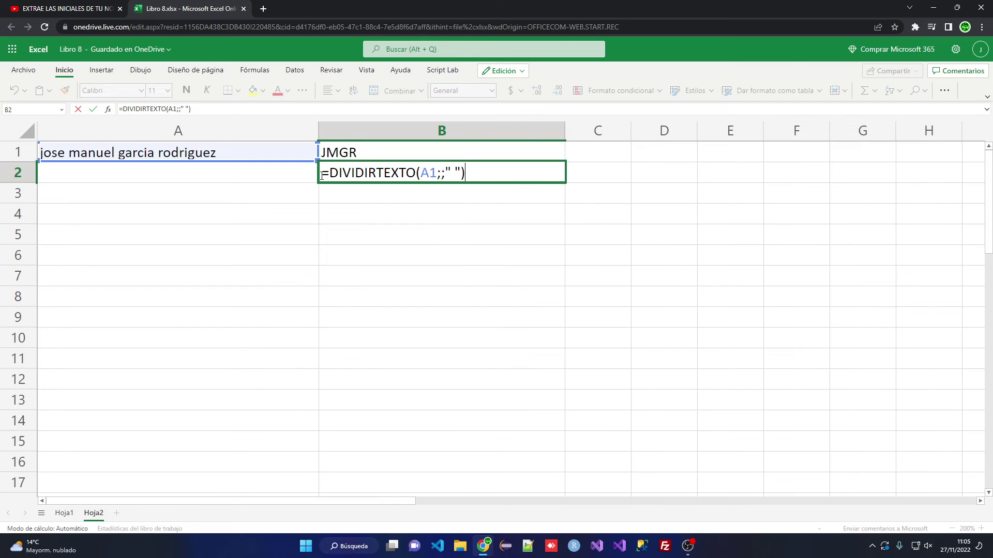
{"action": "key", "text": "Return"}
{"action": "key", "text": "Up"}
{"action": "key", "text": "Down"}
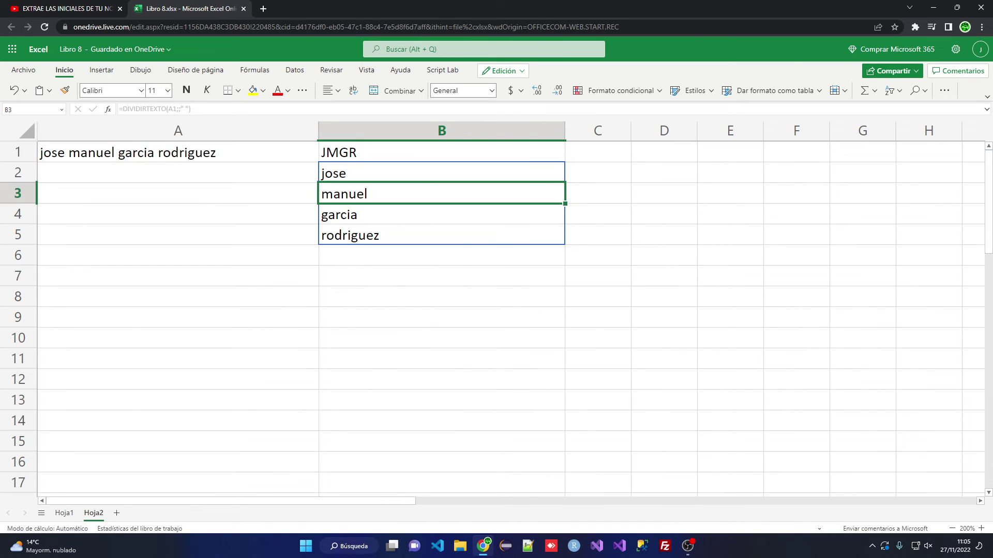
{"action": "key", "text": "Down"}
{"action": "key", "text": "Down"}
{"action": "key", "text": "Up"}
{"action": "key", "text": "Up"}
Wrap B2's DIVIDIRTEXTO formula in EXTRAE with start position 1 and 1 character to extract each word's first letter.
{"action": "double_click", "coordinate": [321, 175]}
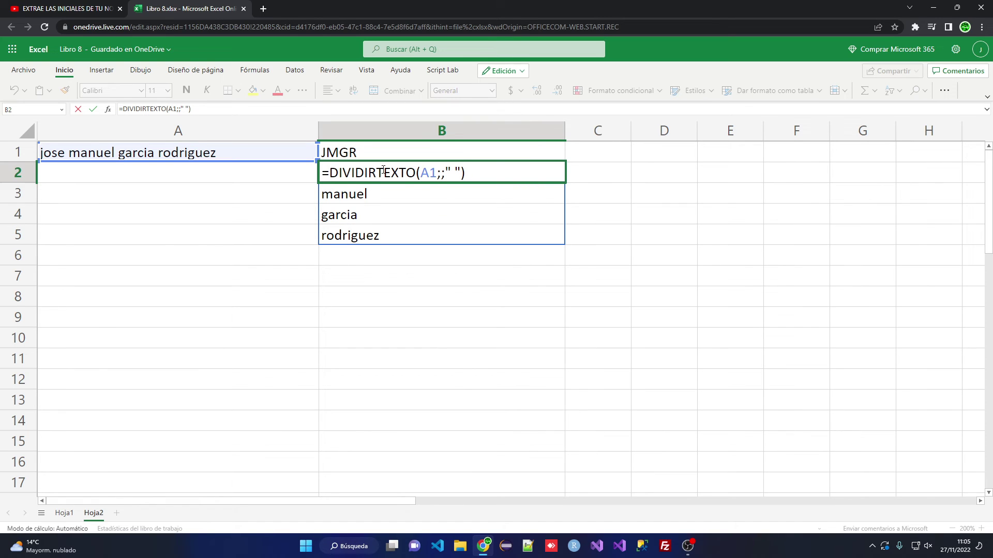
{"action": "type", "text": "extrae("}
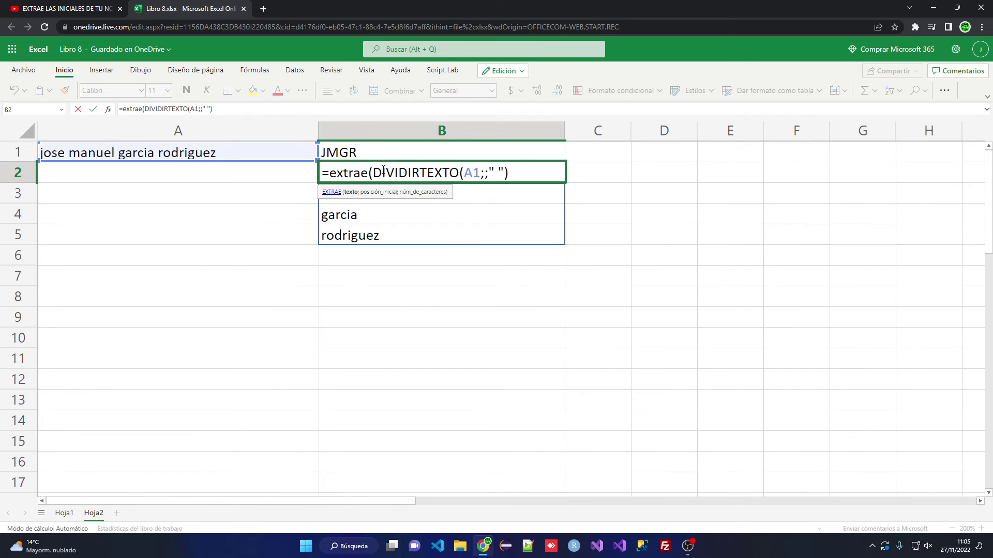
{"action": "key", "text": "End"}
{"action": "type", "text": ";1;1)"}
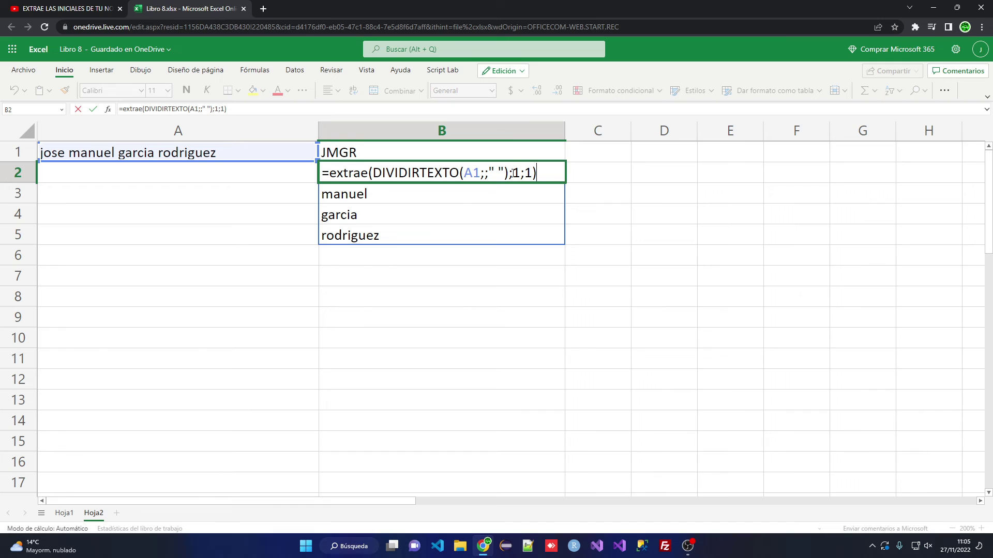
{"action": "left_click_drag", "start_coordinate": [512, 172], "coordinate": [534, 172]}
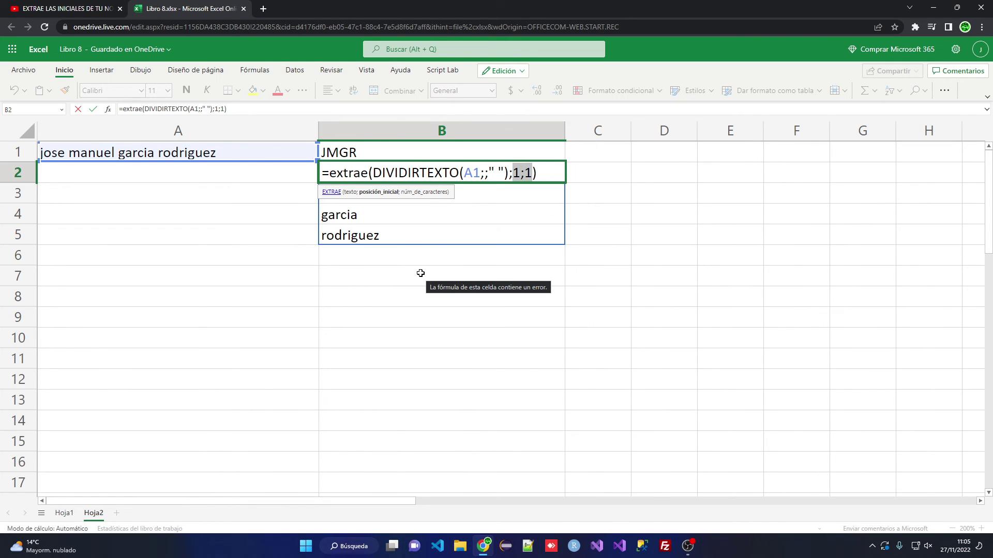
{"action": "key", "text": "Return"}
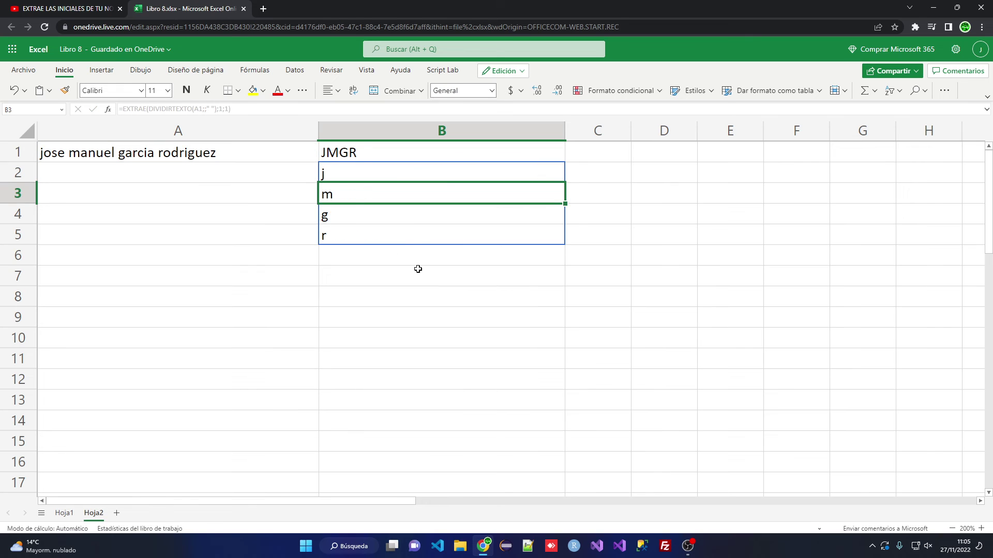
Wrap B2's EXTRAE formula in CONCAT and MAYUSC to join the initials in uppercase.
{"action": "double_click", "coordinate": [343, 172]}
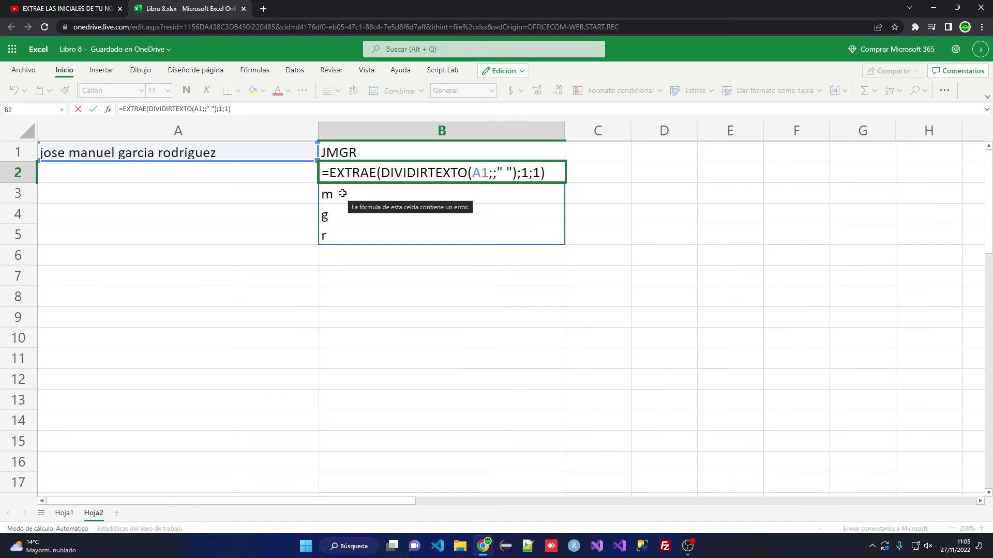
{"action": "type", "text": "concat("}
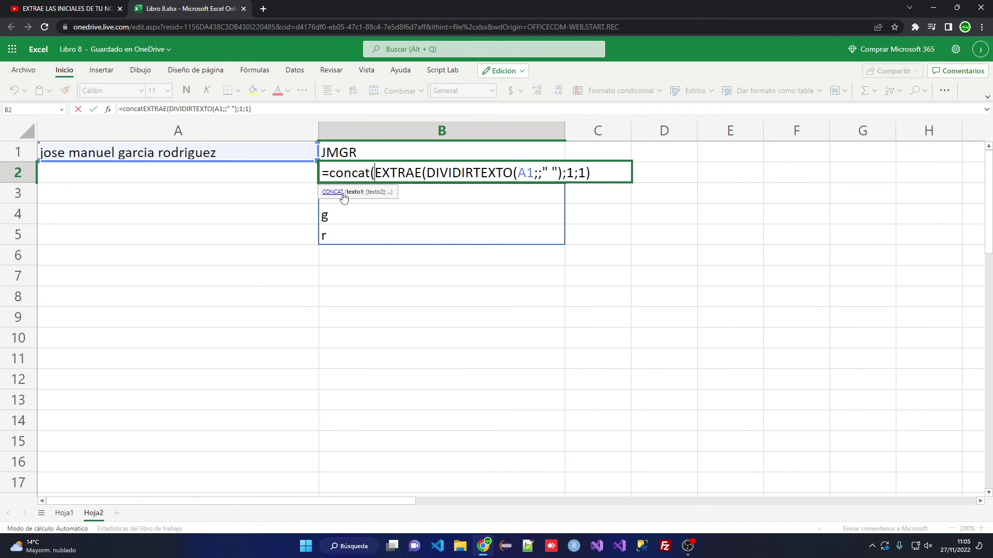
{"action": "key", "text": "End"}
{"action": "type", "text": ")"}
{"action": "key", "text": "Home"}
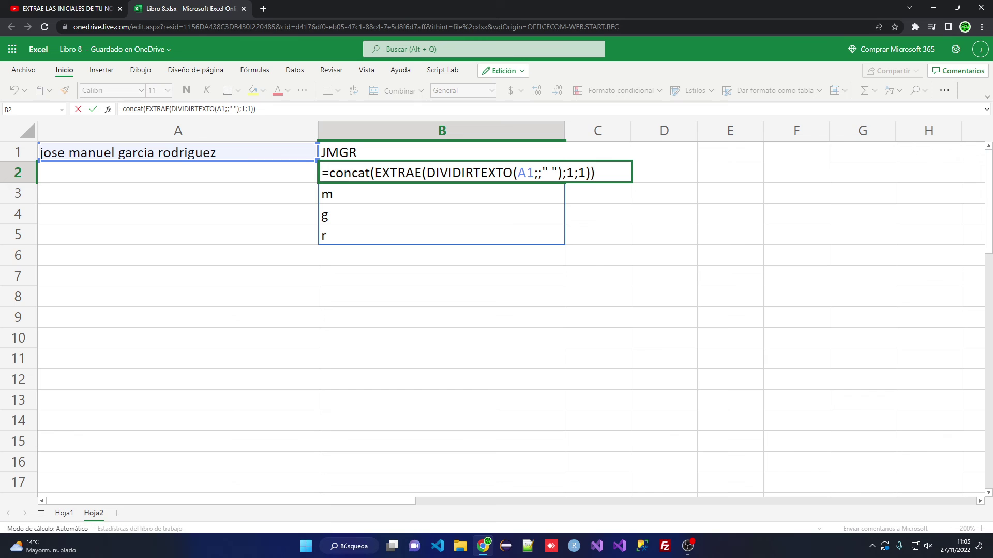
{"action": "key", "text": "Right"}
{"action": "type", "text": "mayusc("}
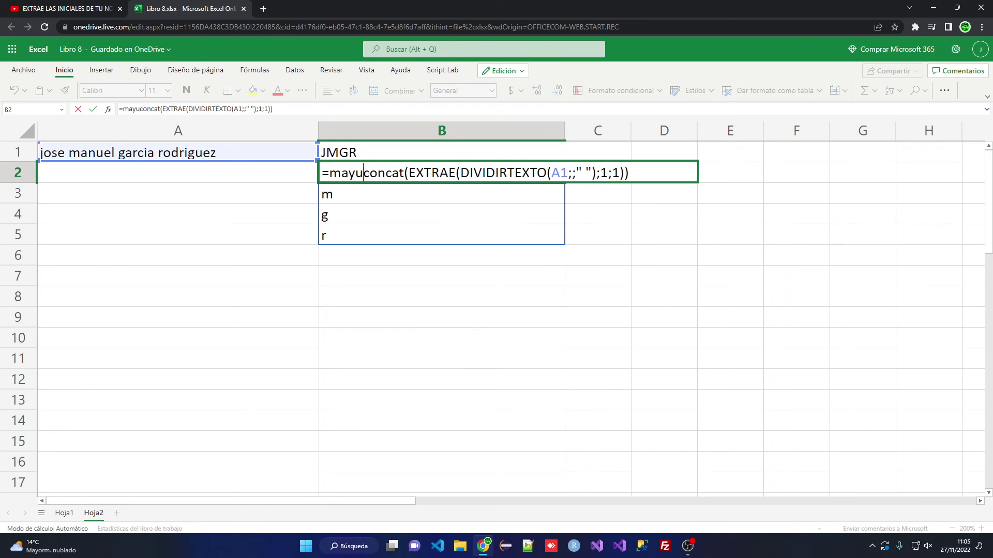
{"action": "key", "text": "End"}
{"action": "type", "text": ")"}
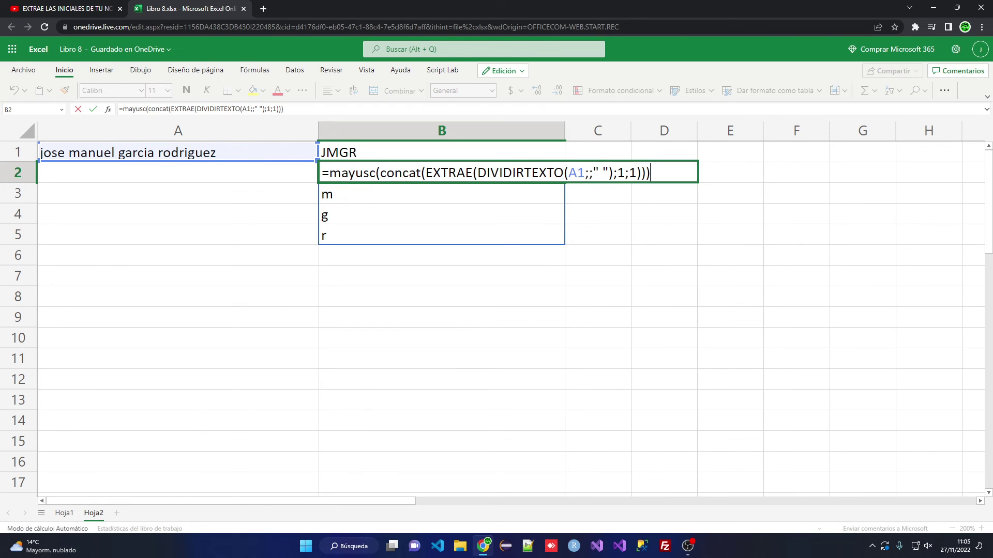
{"action": "key", "text": "Return"}
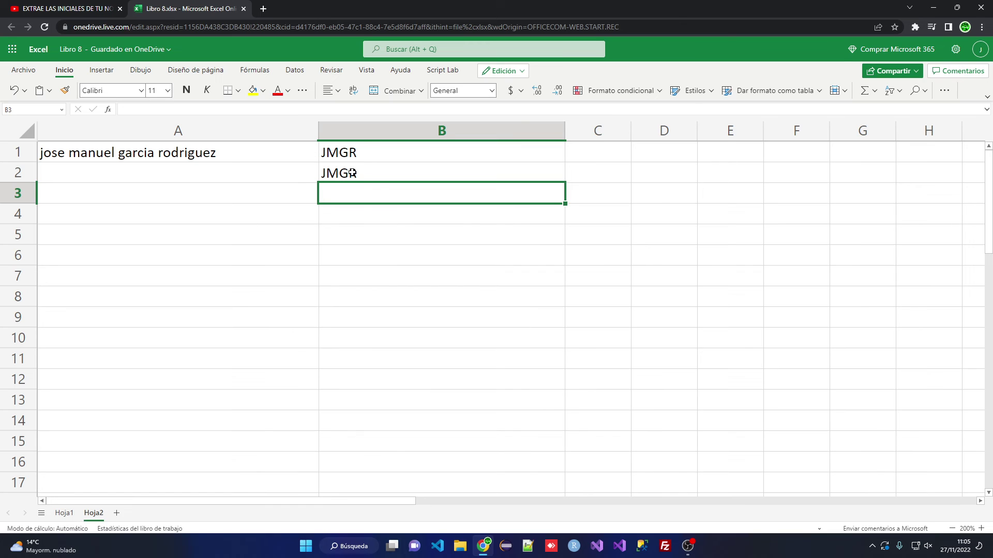
Append a third surname to the full name in A1 to test both formulas.
{"action": "left_click", "coordinate": [262, 148]}
{"action": "double_click", "coordinate": [272, 149]}
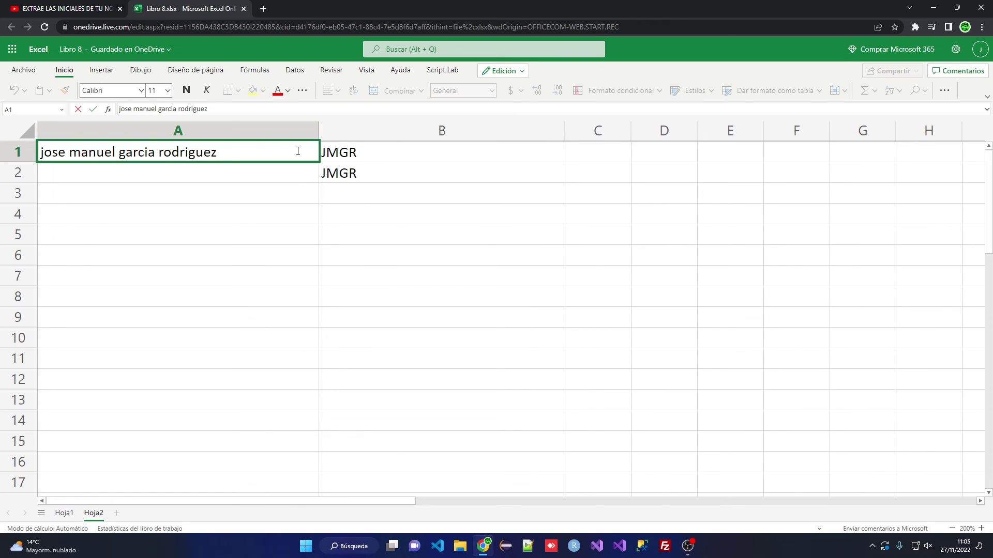
{"action": "type", "text": "alonso"}
{"action": "key", "text": "Return"}
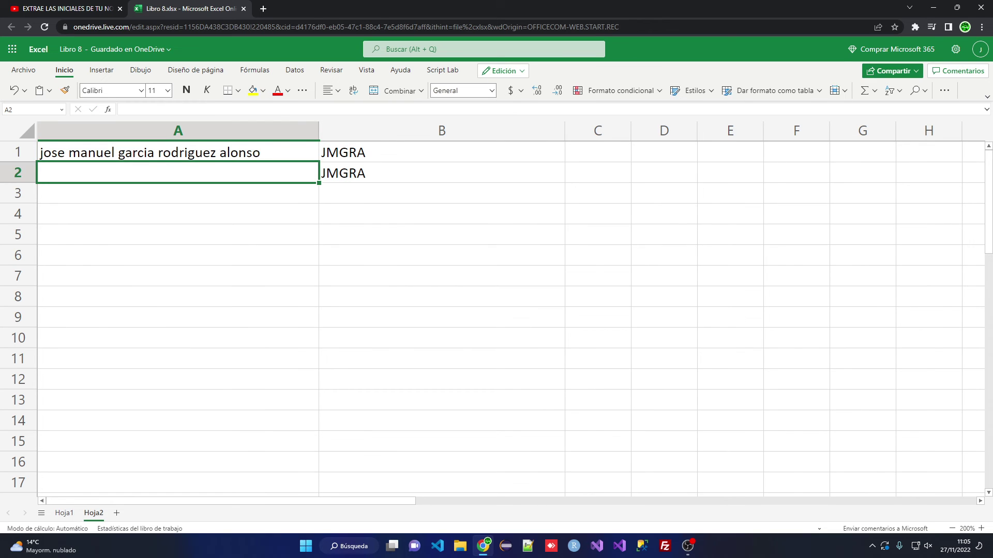
{"action": "left_click", "coordinate": [293, 154]}
Move the DIVIDIRTEXTO formula from B2 to C1 and compare it with the formula in B1.
{"action": "left_click", "coordinate": [325, 169]}
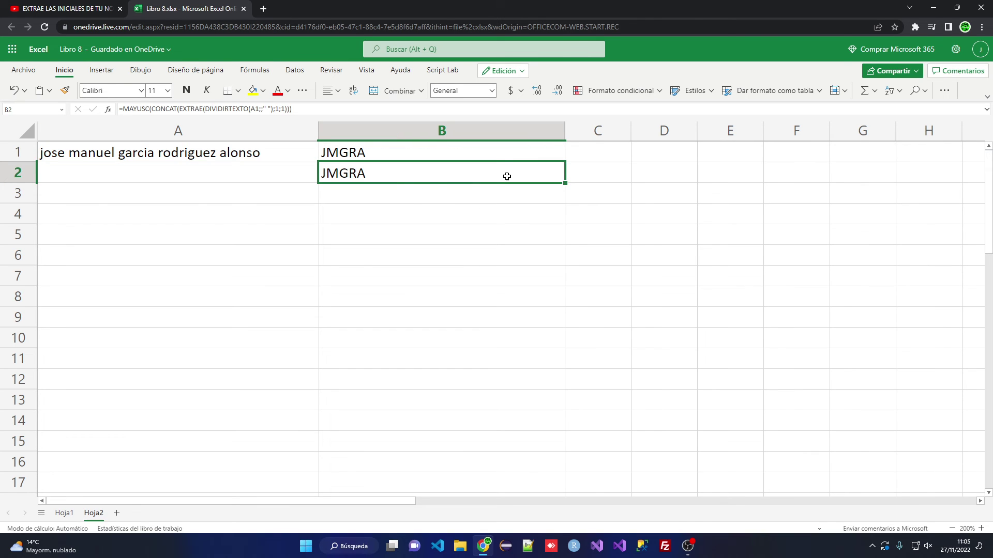
{"action": "key", "text": "ctrl+x"}
{"action": "left_click", "coordinate": [605, 155]}
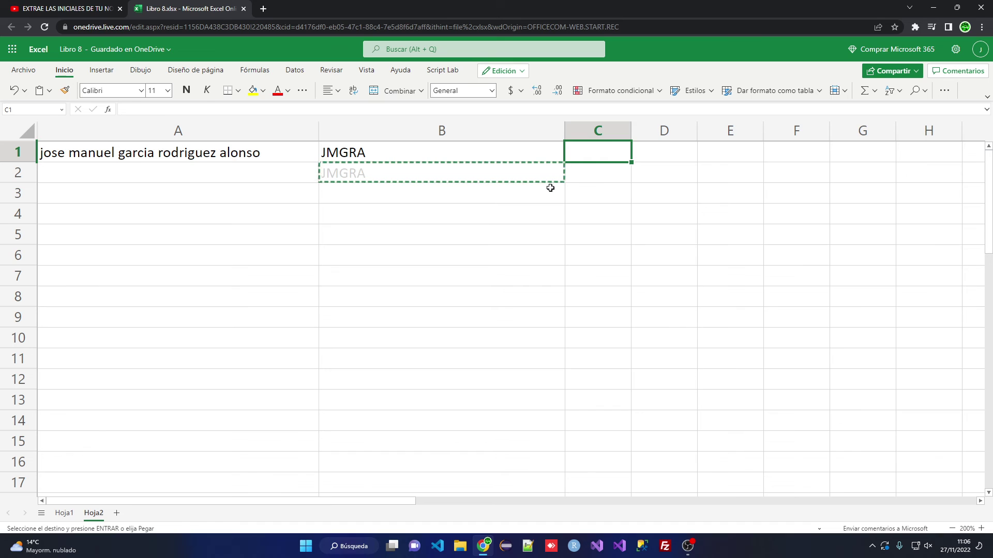
{"action": "key", "text": "ctrl+v"}
{"action": "left_click", "coordinate": [391, 178]}
{"action": "left_click", "coordinate": [354, 157]}
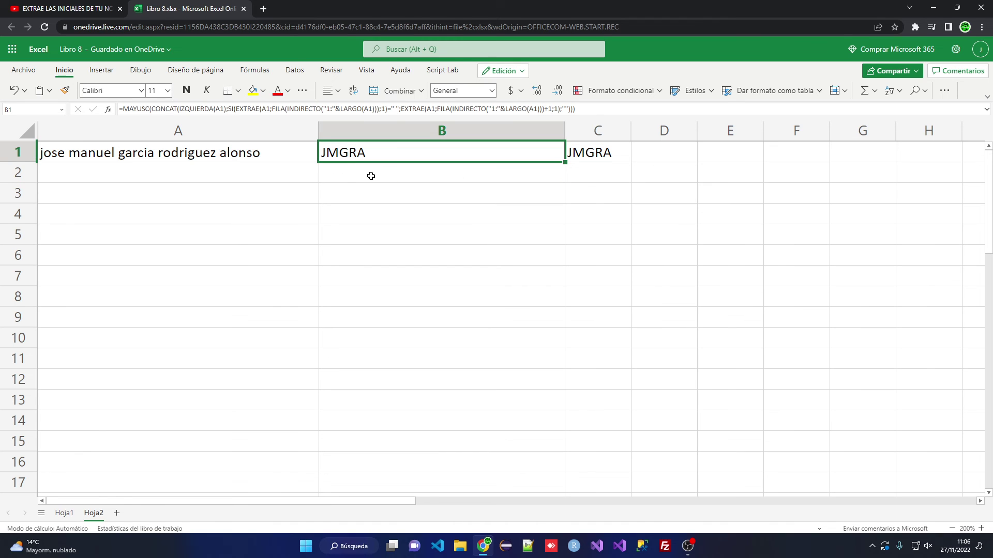
{"action": "left_click", "coordinate": [611, 148]}
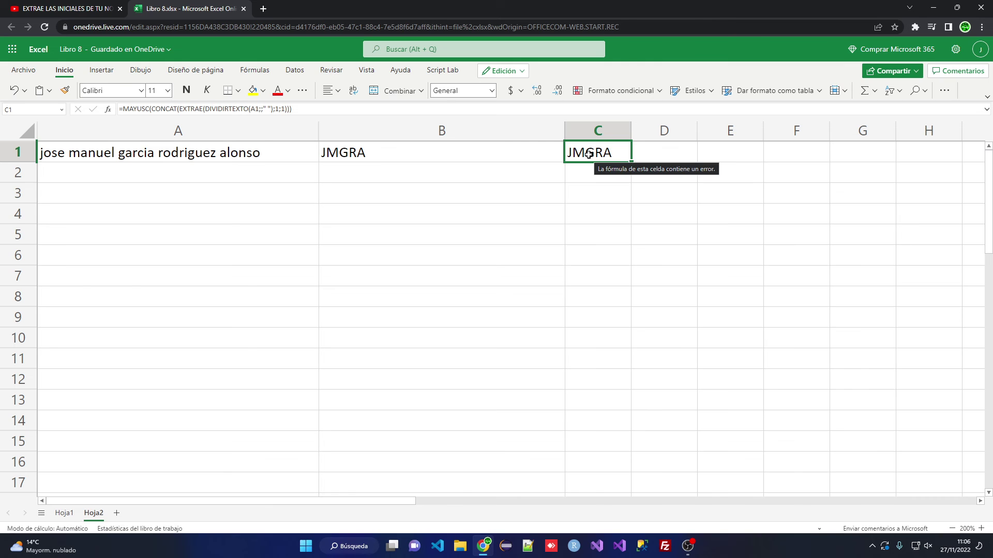
{"action": "left_click", "coordinate": [384, 155]}
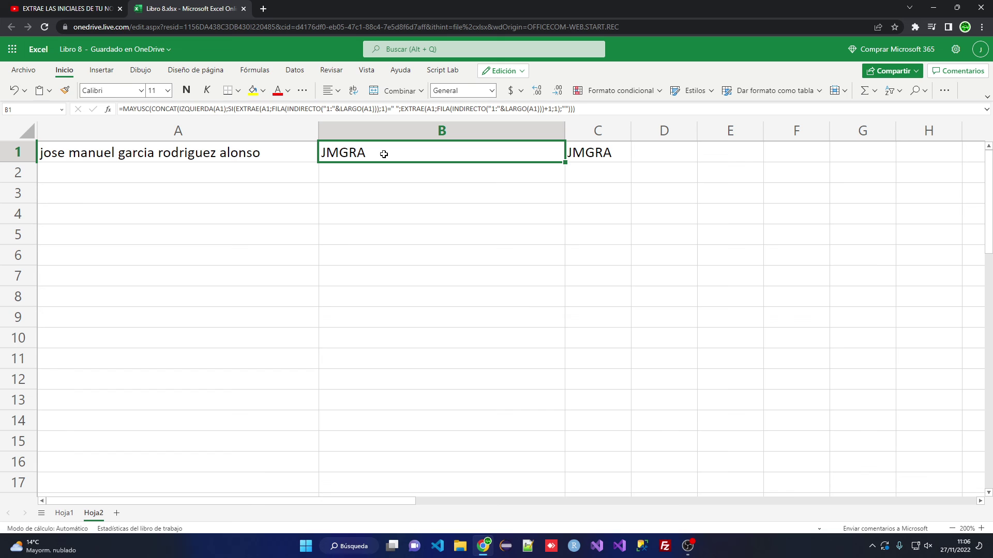
Fill the full name in A1 and the initials formula in B1 down through row 14.
{"action": "left_click", "coordinate": [291, 160]}
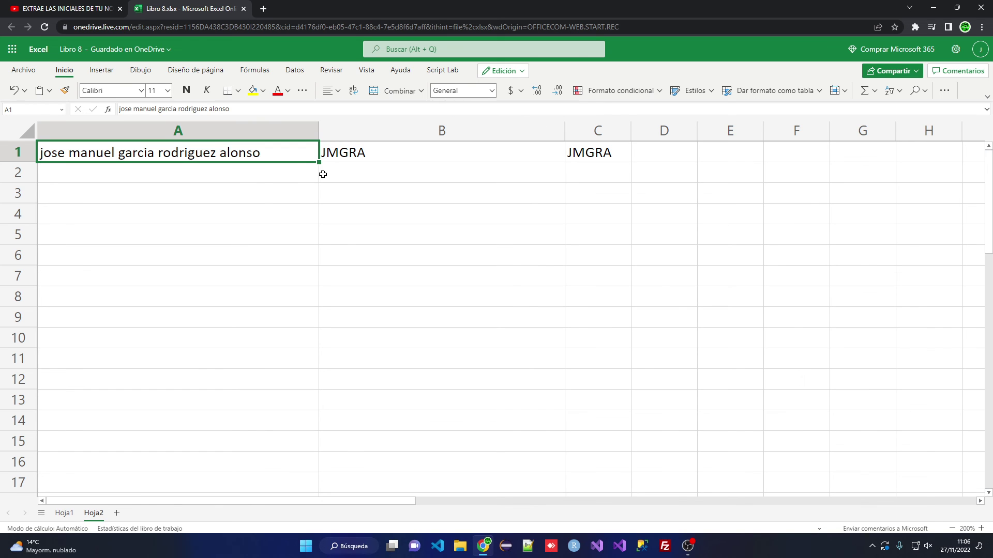
{"action": "left_click_drag", "start_coordinate": [321, 163], "coordinate": [290, 423]}
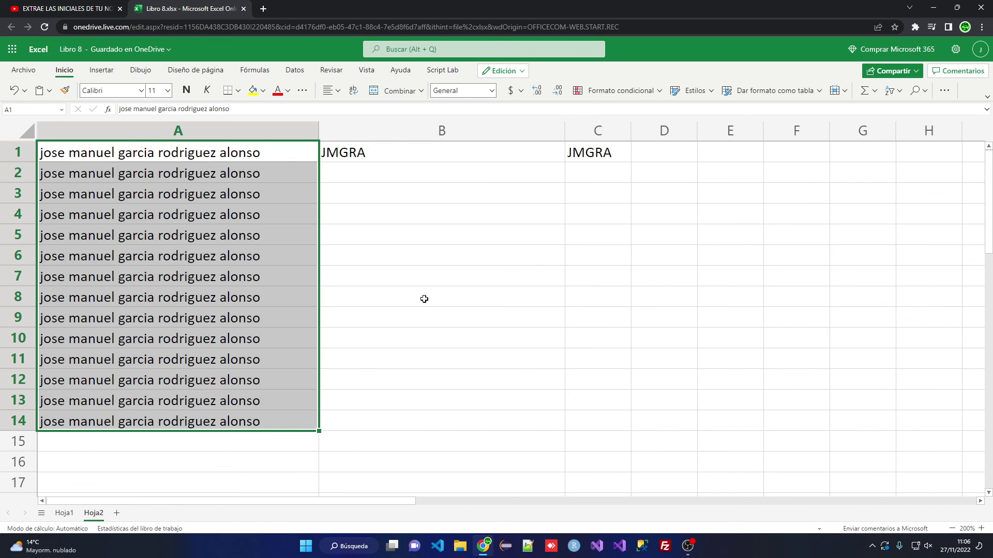
{"action": "left_click", "coordinate": [517, 153]}
{"action": "left_click_drag", "start_coordinate": [564, 162], "coordinate": [522, 418]}
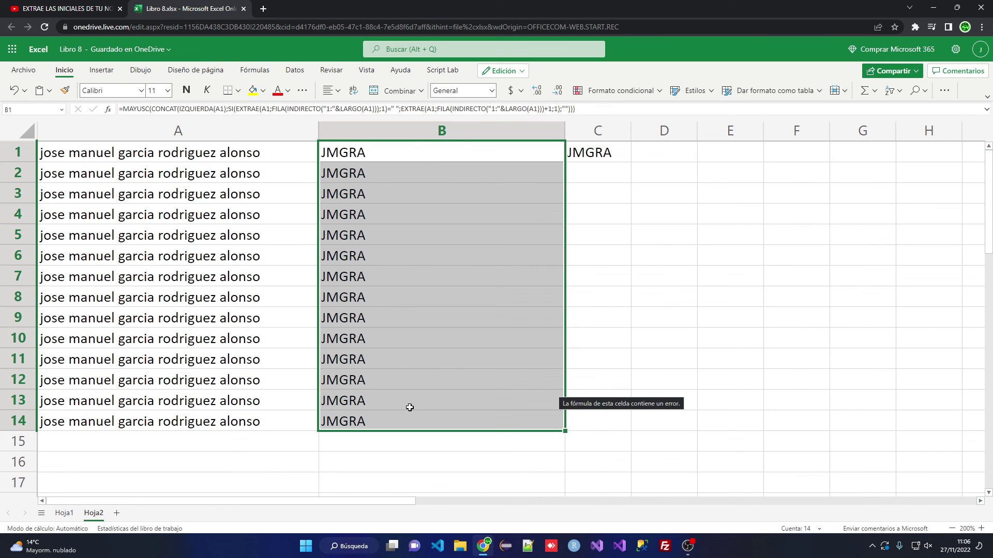
View the earlier formula in the YouTube video, return to the Excel workbook and examine the space comparison in B1's SI function.
{"action": "left_click", "coordinate": [67, 9]}
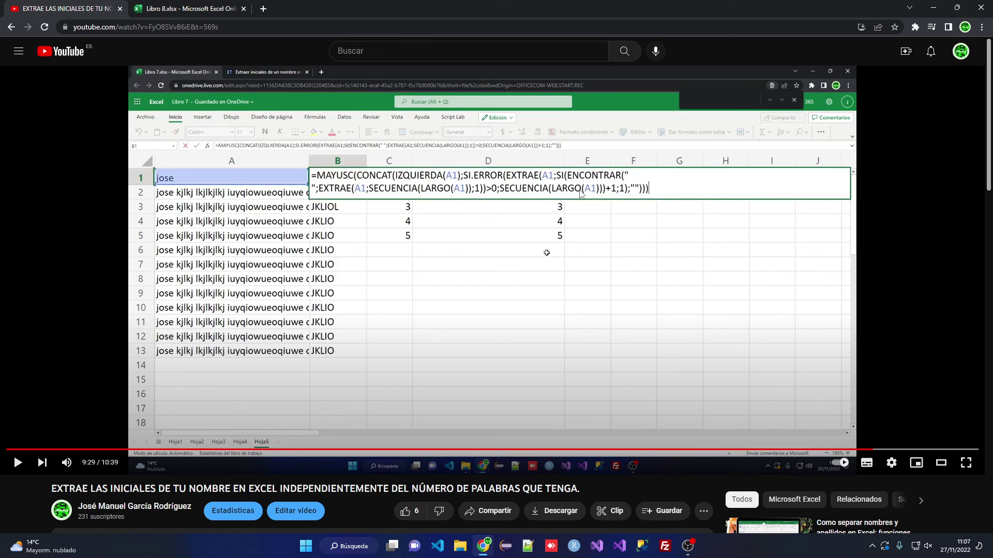
{"action": "left_click", "coordinate": [216, 11]}
{"action": "double_click", "coordinate": [379, 150]}
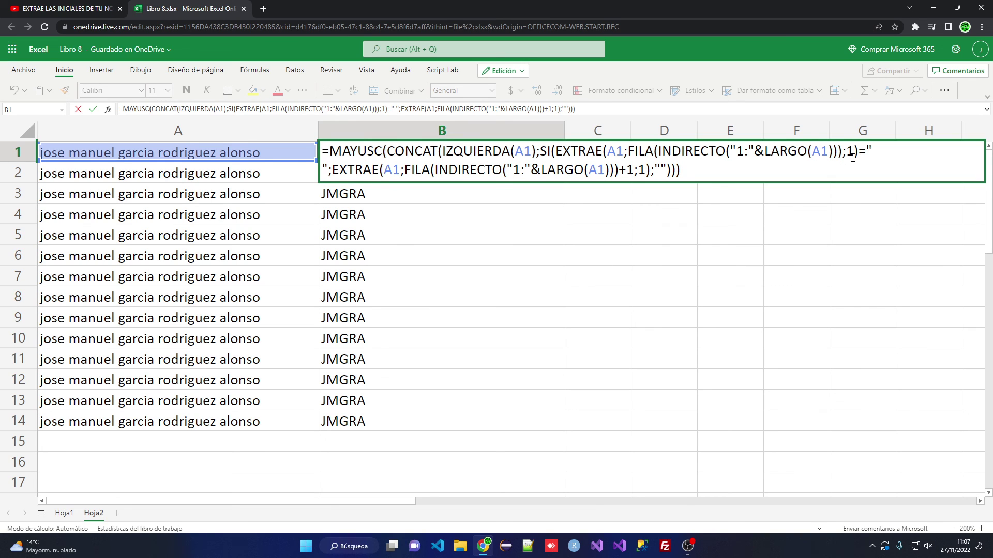
{"action": "left_click_drag", "start_coordinate": [865, 151], "coordinate": [878, 151]}
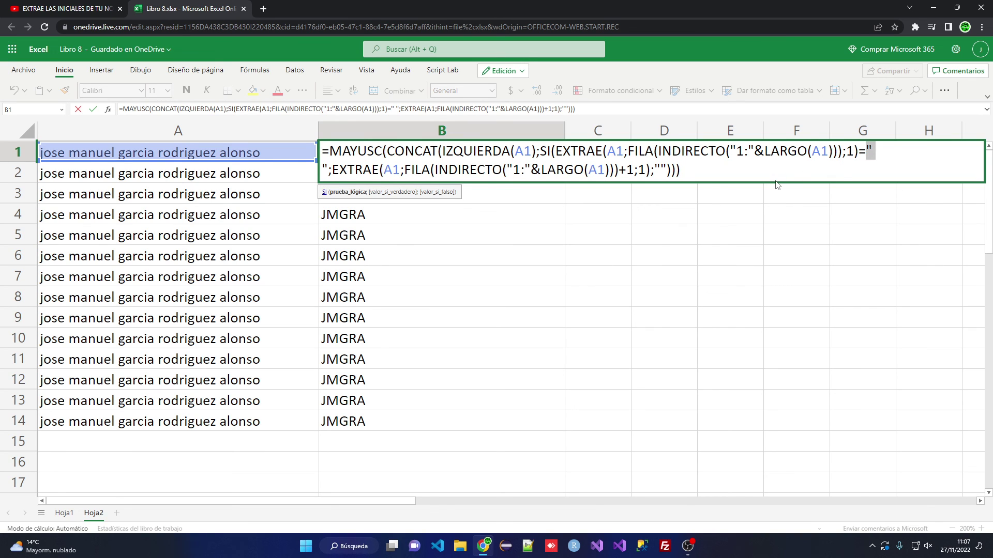